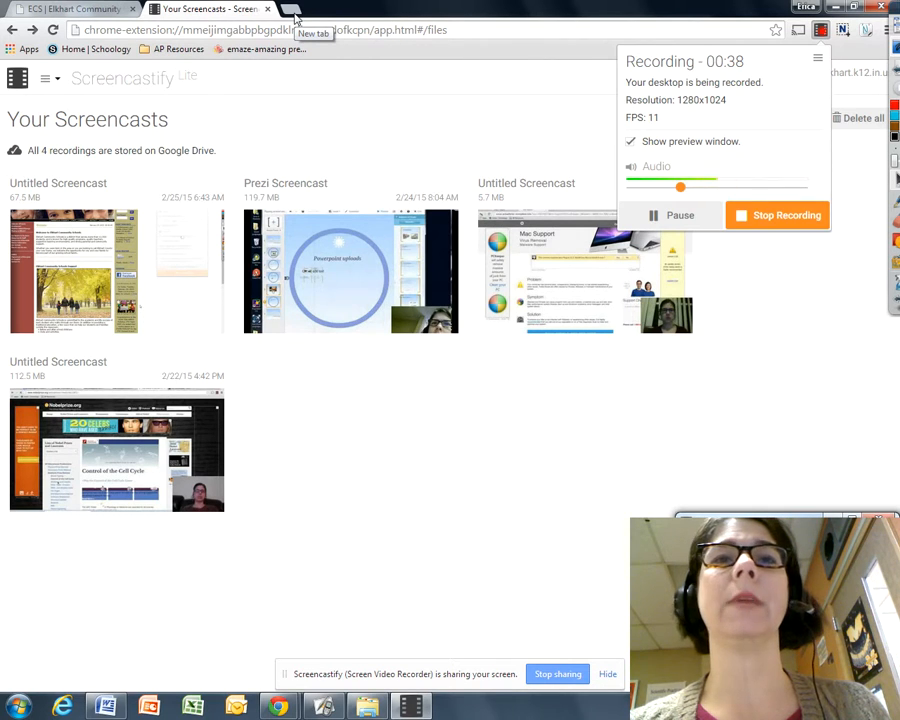
# Go to prezi.com in the current browser tab
pyautogui.click(295, 30)
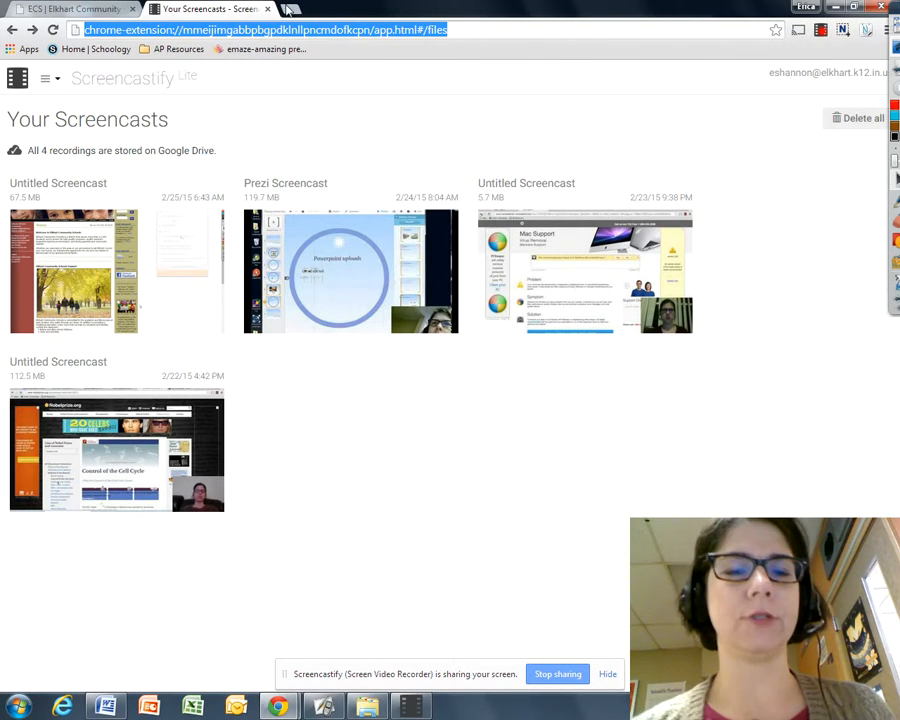
pyautogui.write('prezi.com')
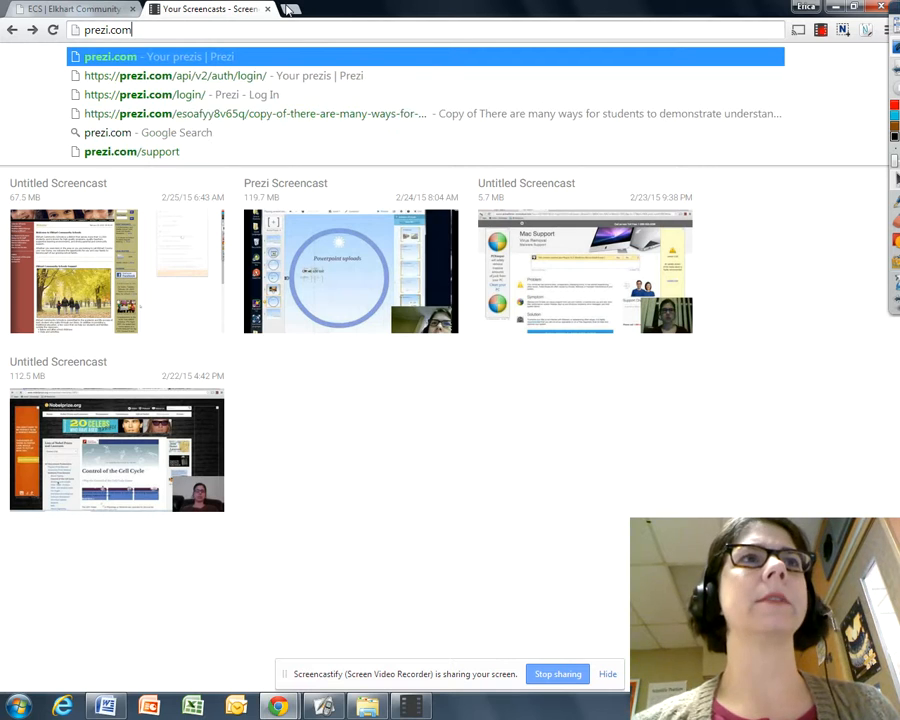
pyautogui.press('Return')
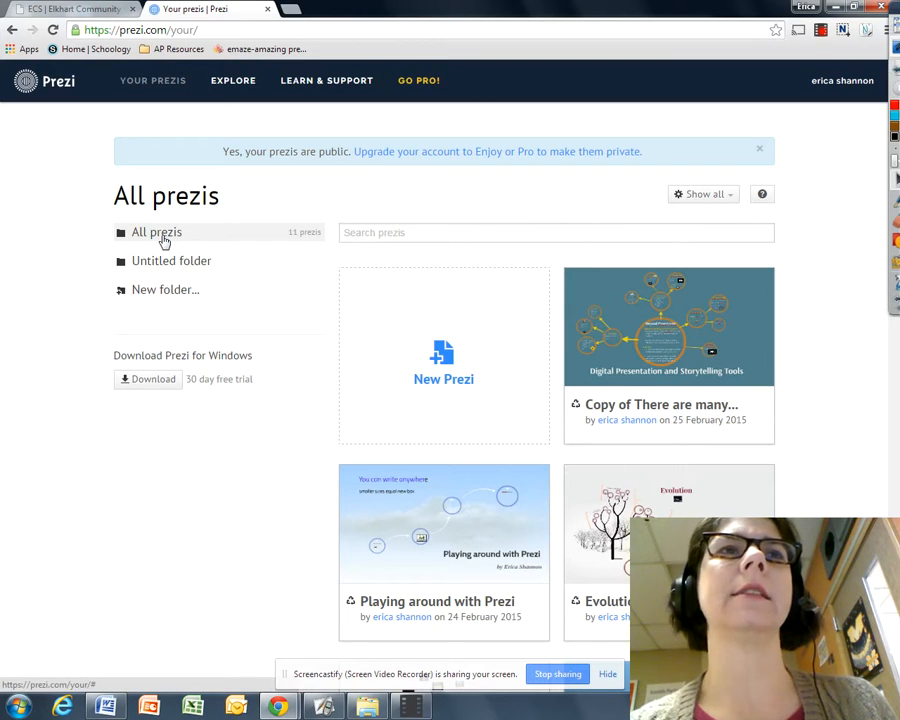
# Create a new prezi from the popular Explain a Topic template
pyautogui.moveTo(683, 312)
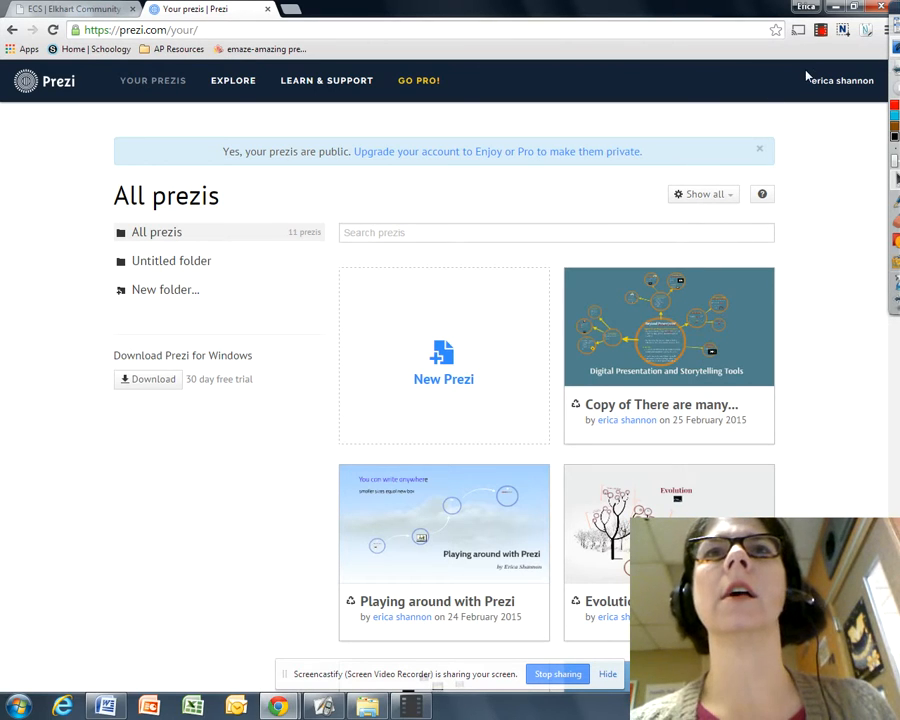
pyautogui.click(443, 360)
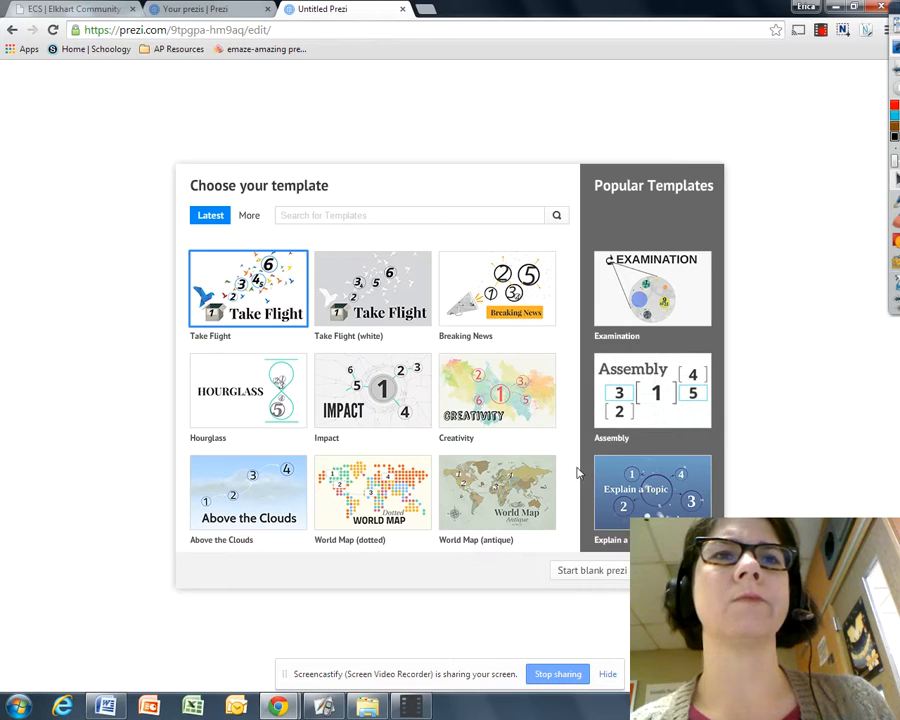
pyautogui.click(626, 497)
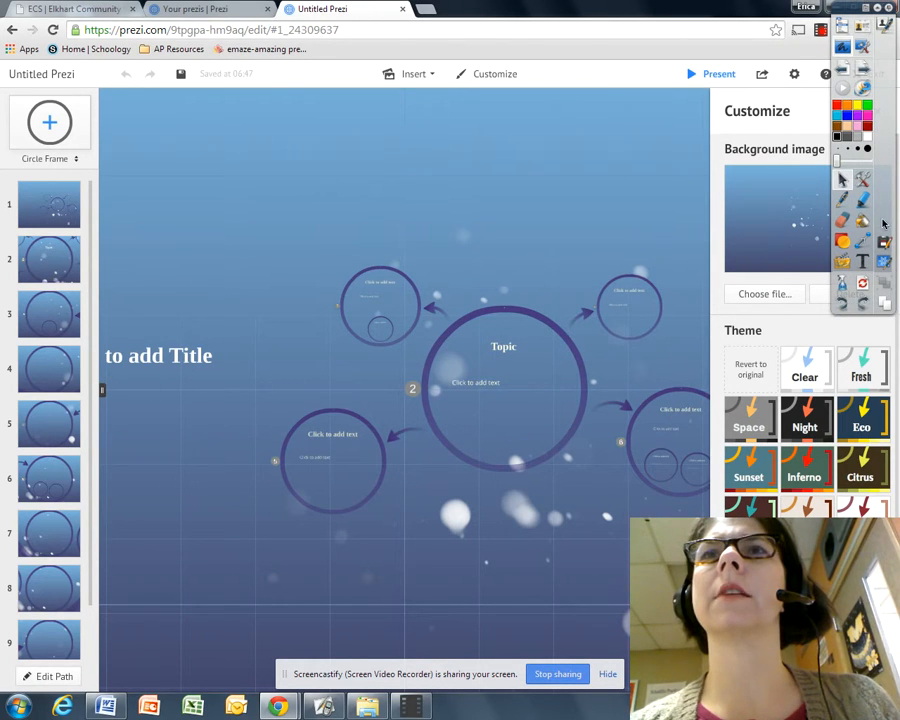
# Minimize the floating ActivInspire toolbox and close the Customize sidebar in the prezi editor
pyautogui.click(866, 27)
pyautogui.click(878, 9)
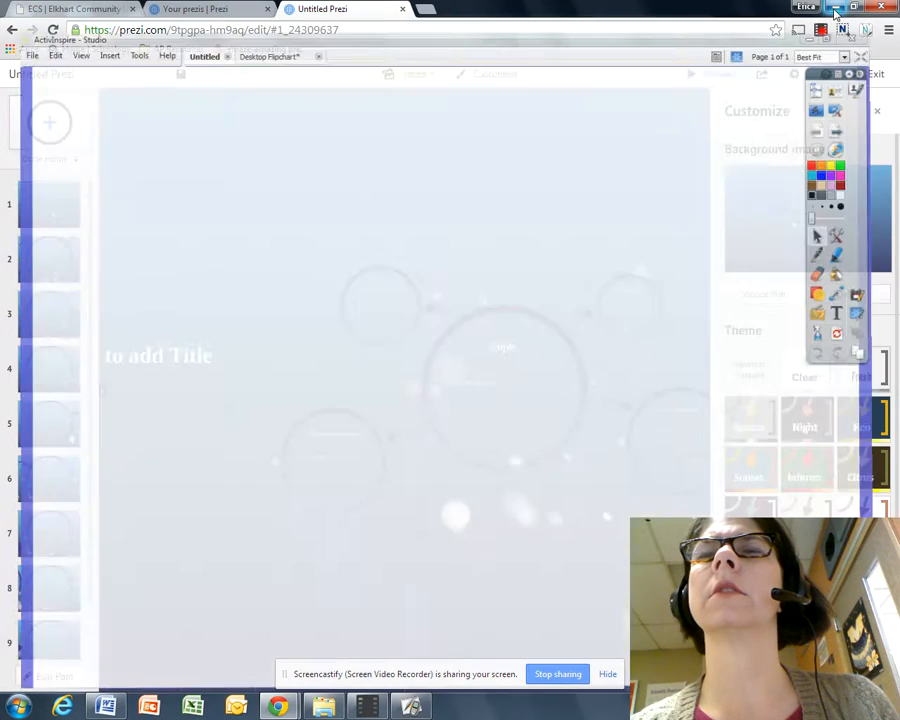
pyautogui.click(876, 114)
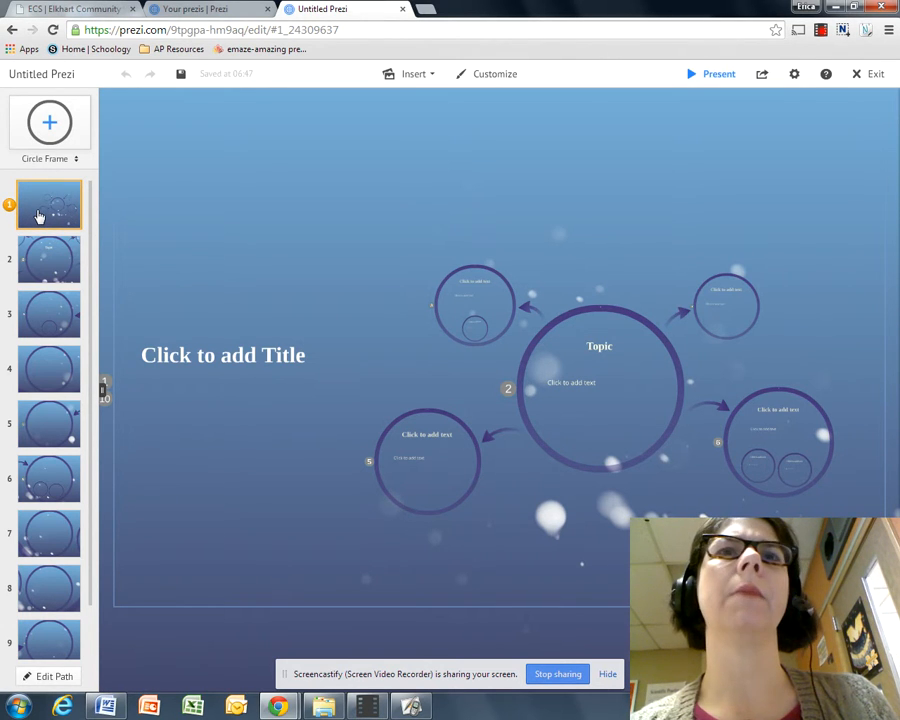
# Replace the Topic heading in frame 2 of the prezi with "Prezi Introduction"
pyautogui.click(32, 262)
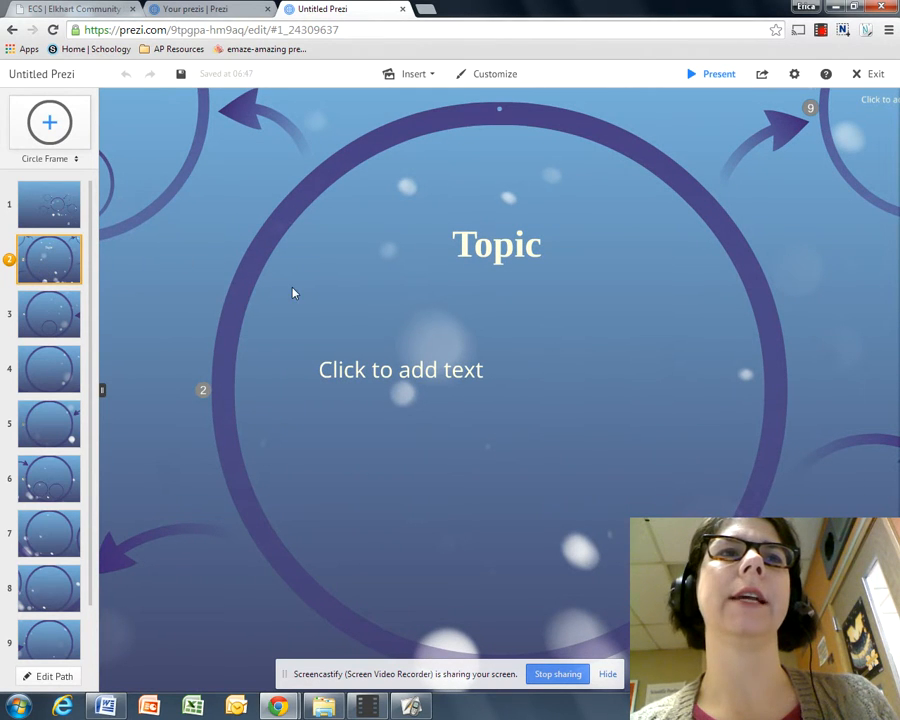
pyautogui.click(466, 252)
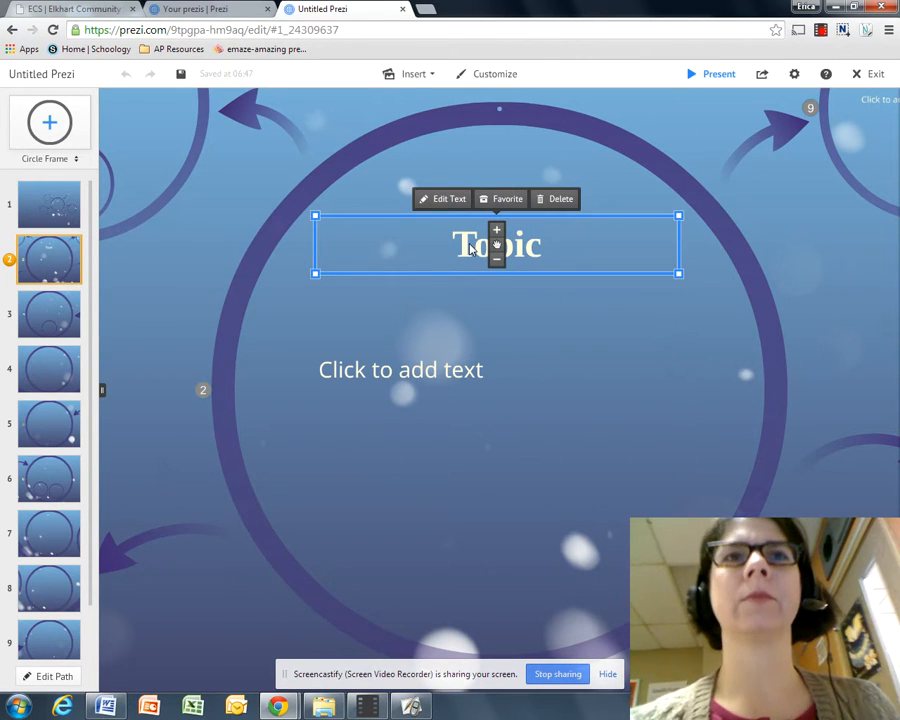
pyautogui.click(471, 248)
pyautogui.press('Right')
pyautogui.press('Right')
pyautogui.press('Right')
pyautogui.press('Right')
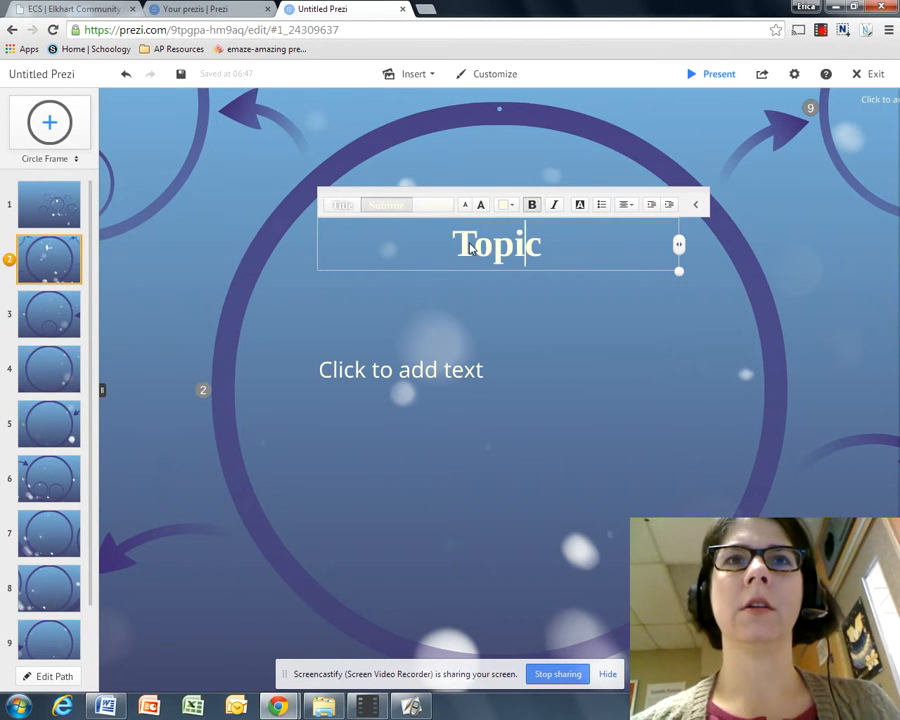
pyautogui.press('BackSpace')
pyautogui.press('BackSpace')
pyautogui.press('BackSpace')
pyautogui.press('BackSpace')
pyautogui.press('BackSpace')
pyautogui.write('P')
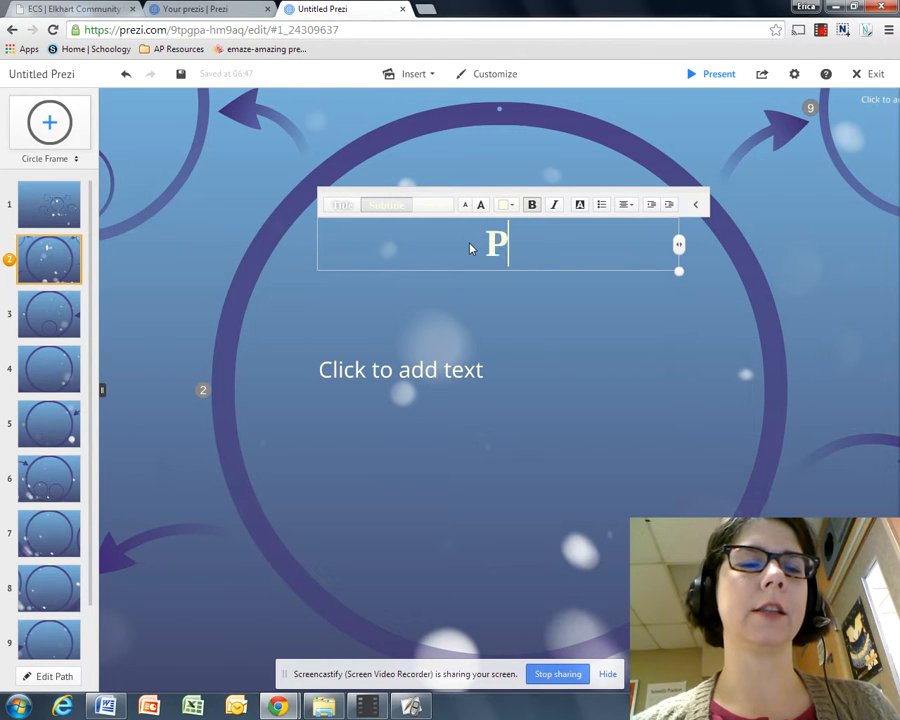
pyautogui.write('rezi ')
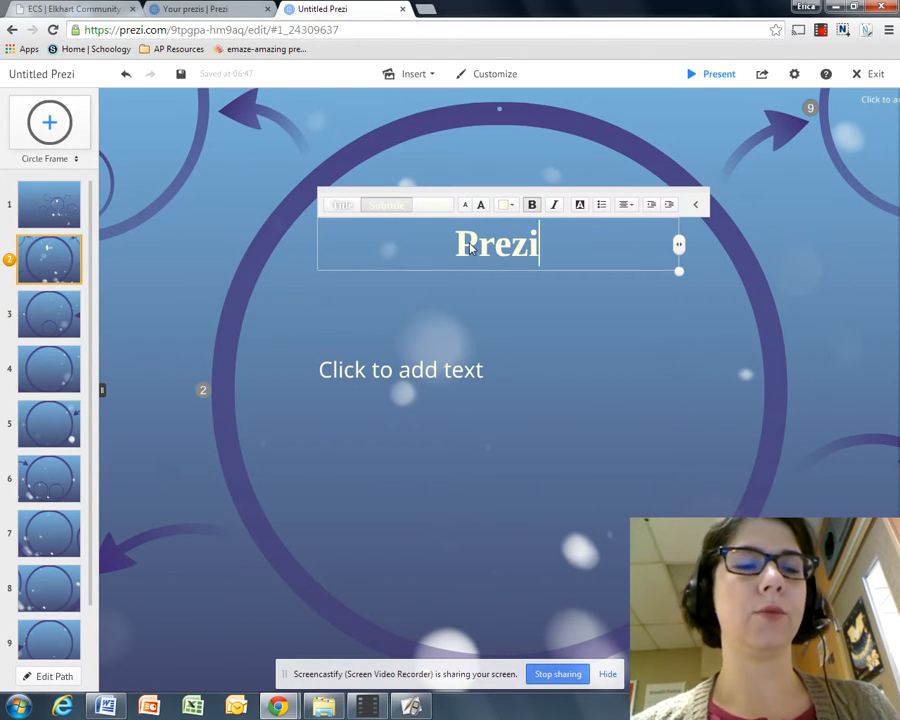
pyautogui.write('Introd')
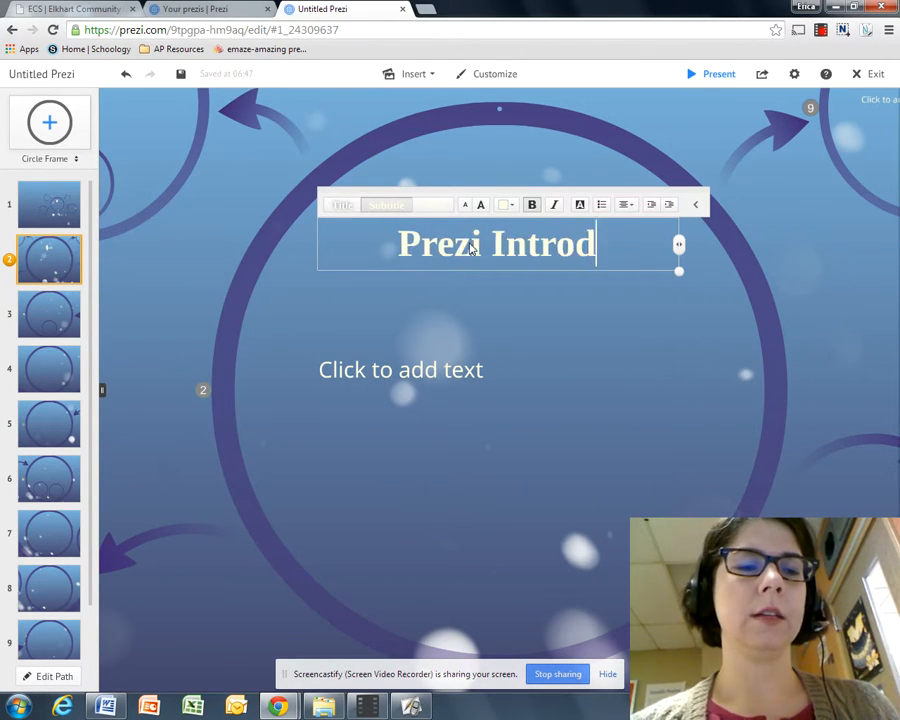
pyautogui.write('uction')
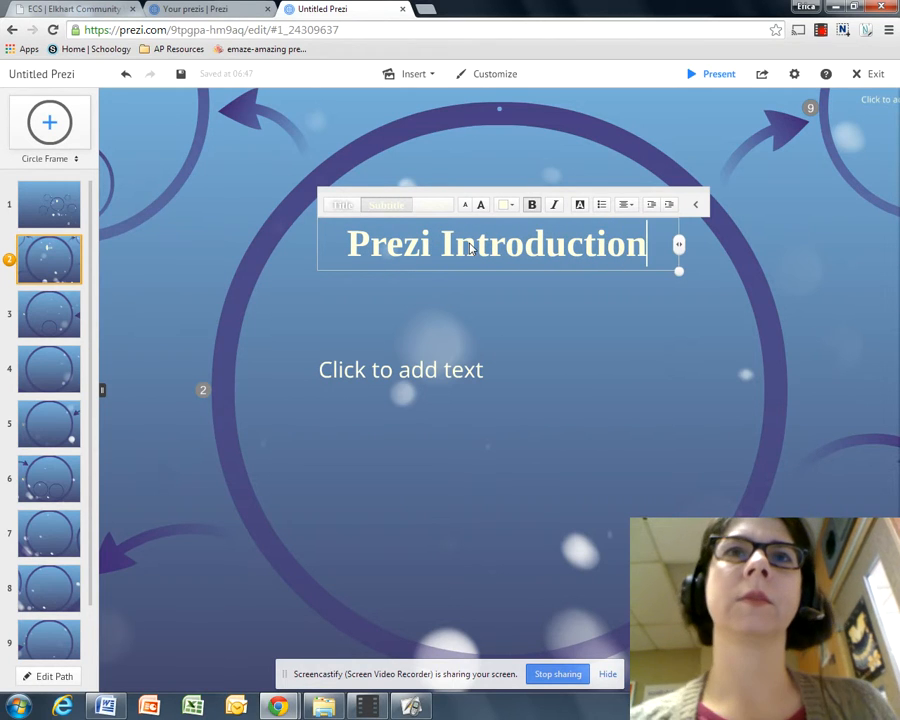
# Fill the body text placeholder under the Prezi Introduction heading with "Starting Prezi for the first time"
pyautogui.click(380, 367)
pyautogui.write('Star')
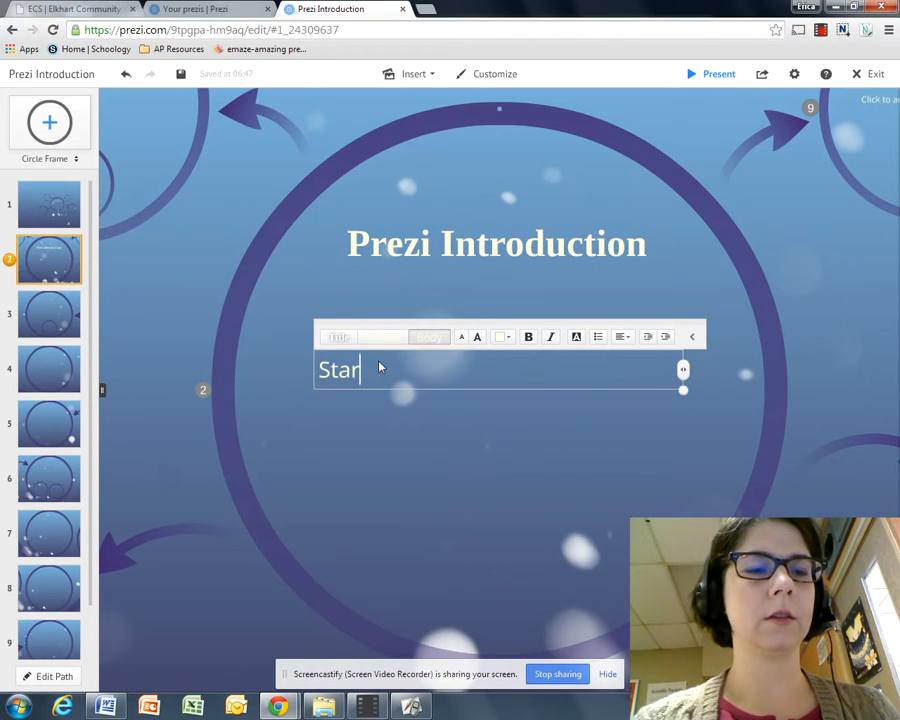
pyautogui.write('ting Prezi f')
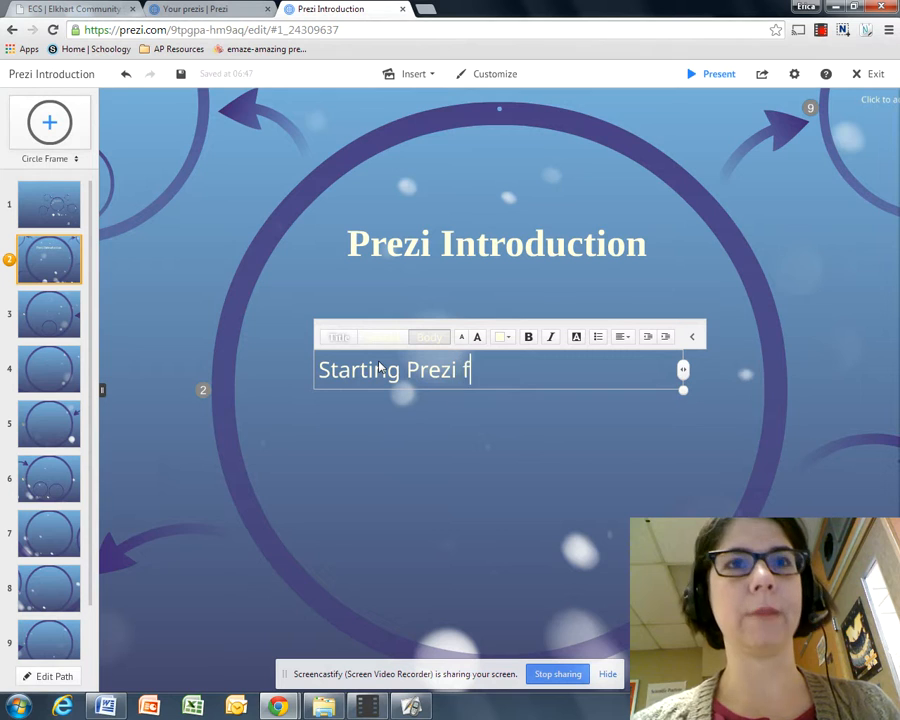
pyautogui.write('or the first time')
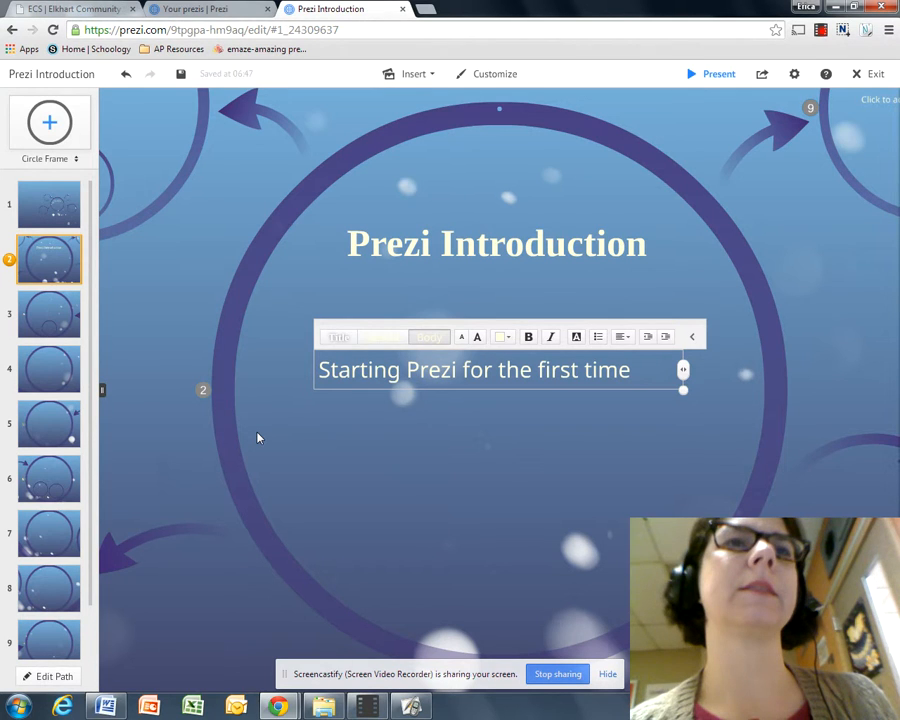
# Add a new text box reading "Start Typing" below the body text inside the circle frame
pyautogui.click(314, 460)
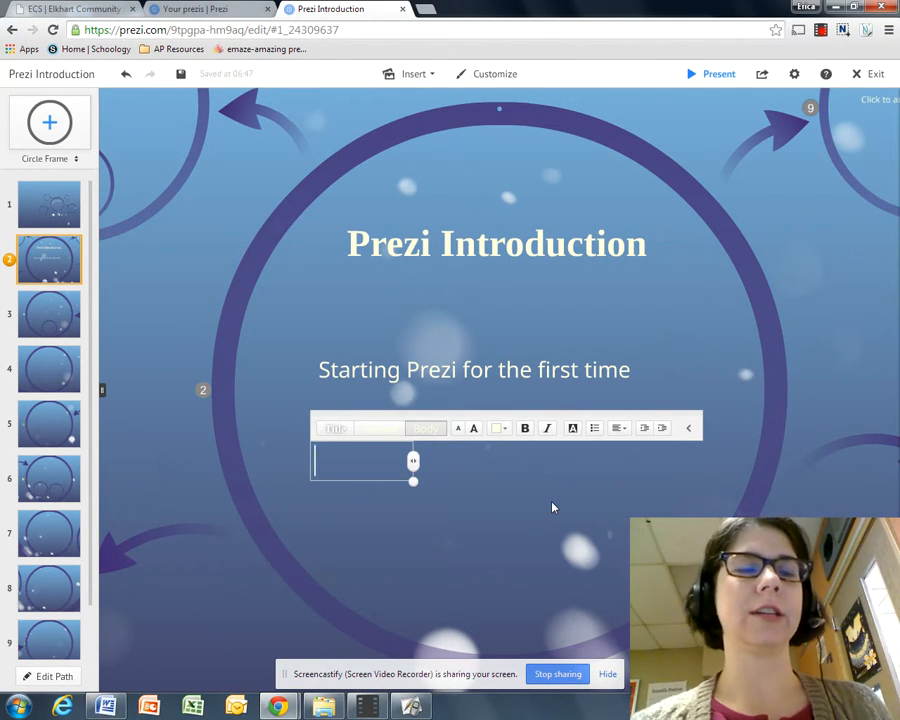
pyautogui.write('Start ')
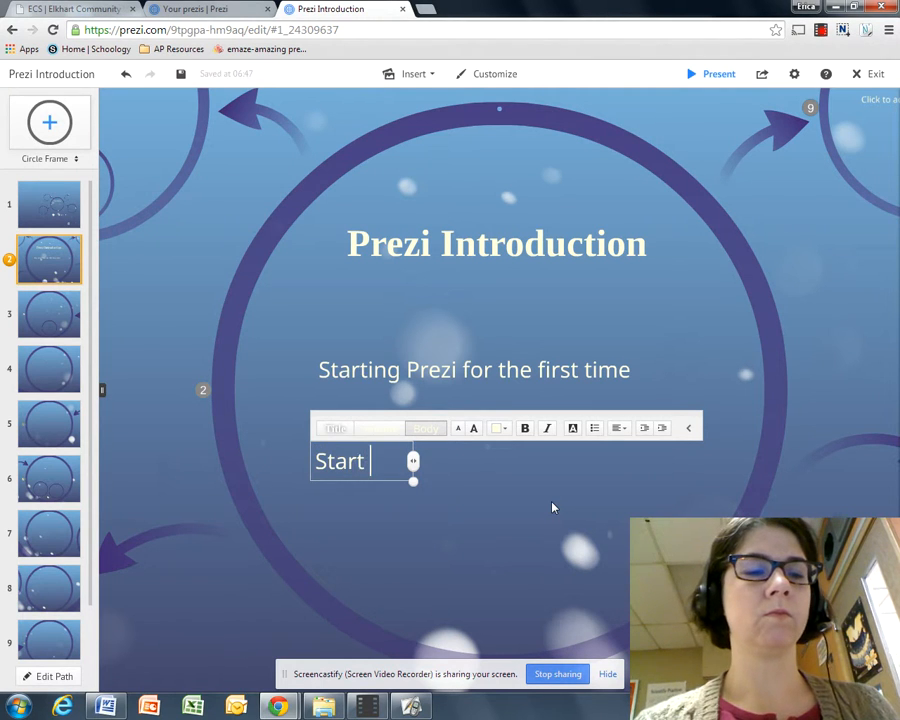
pyautogui.write('Typi')
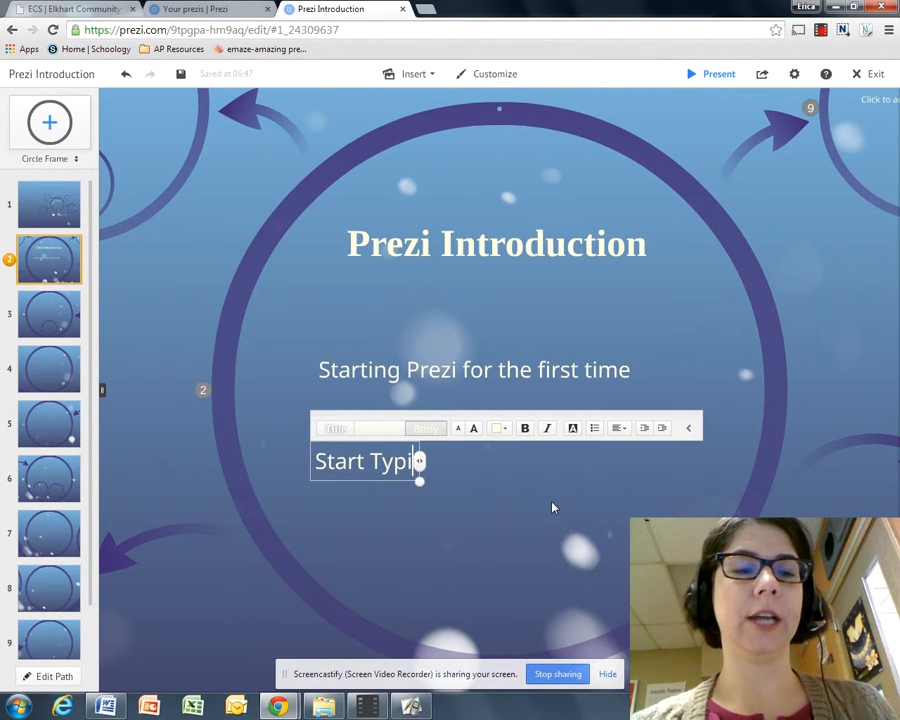
pyautogui.write('ng')
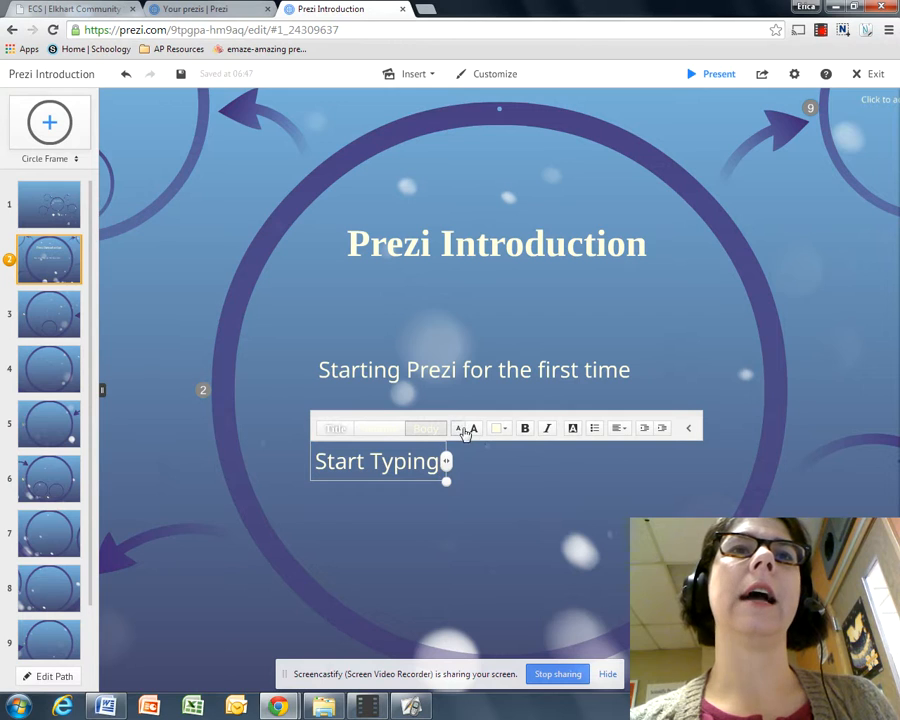
# Format the "Start Typing" text one size larger, brown and bold
pyautogui.click(474, 432)
pyautogui.click(502, 429)
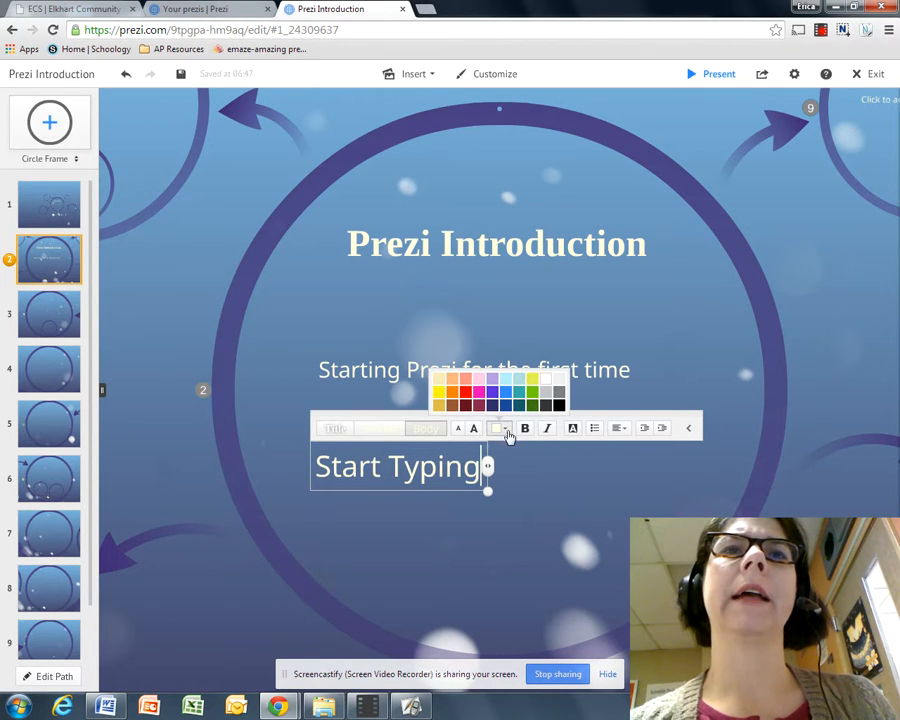
pyautogui.click(465, 405)
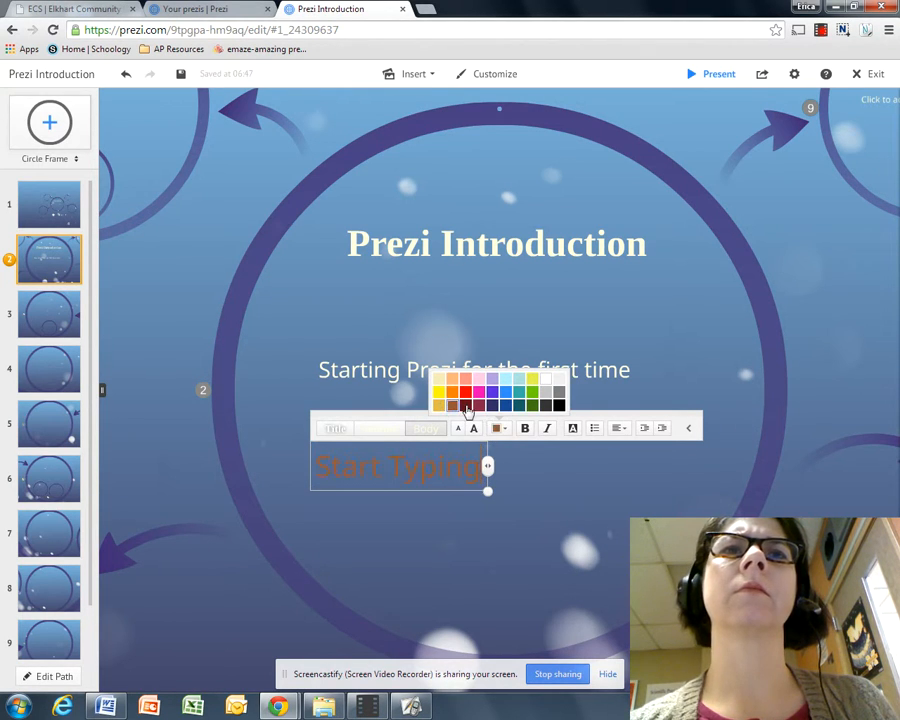
pyautogui.click(524, 428)
pyautogui.click(457, 500)
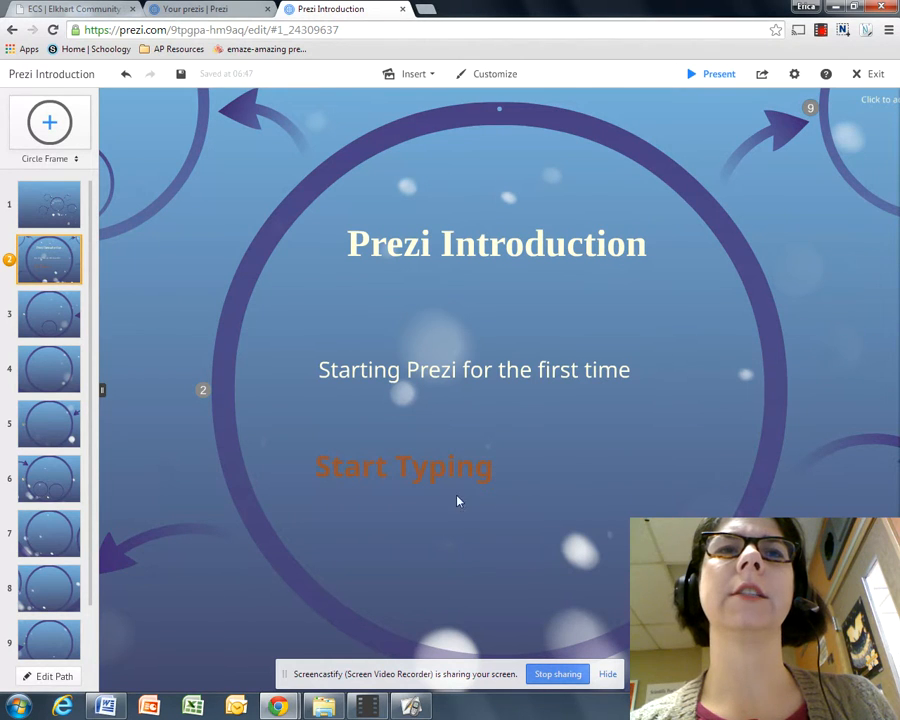
pyautogui.click(502, 469)
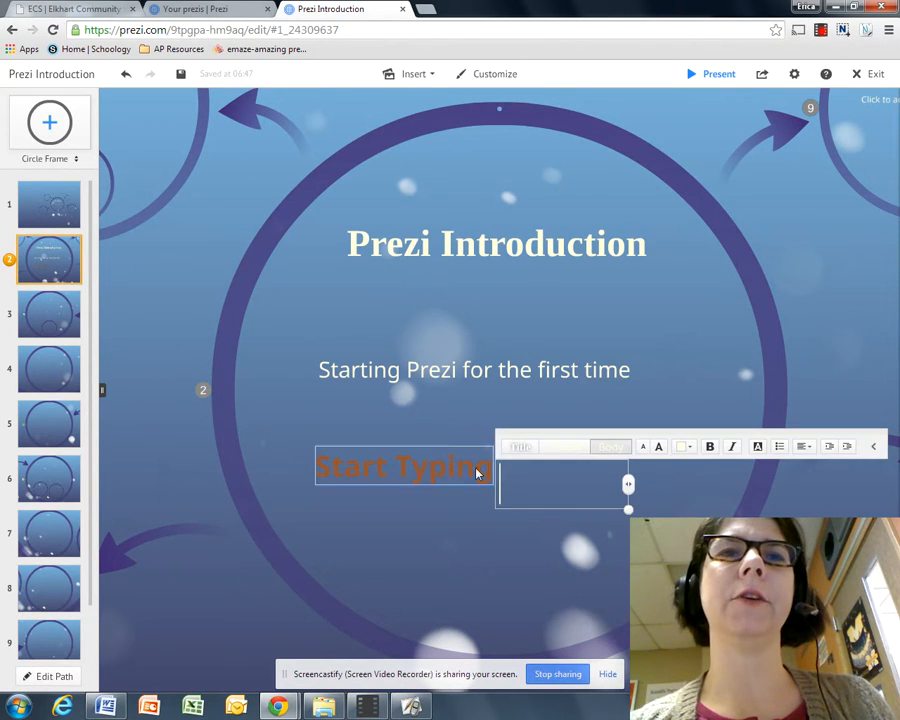
pyautogui.click(480, 466)
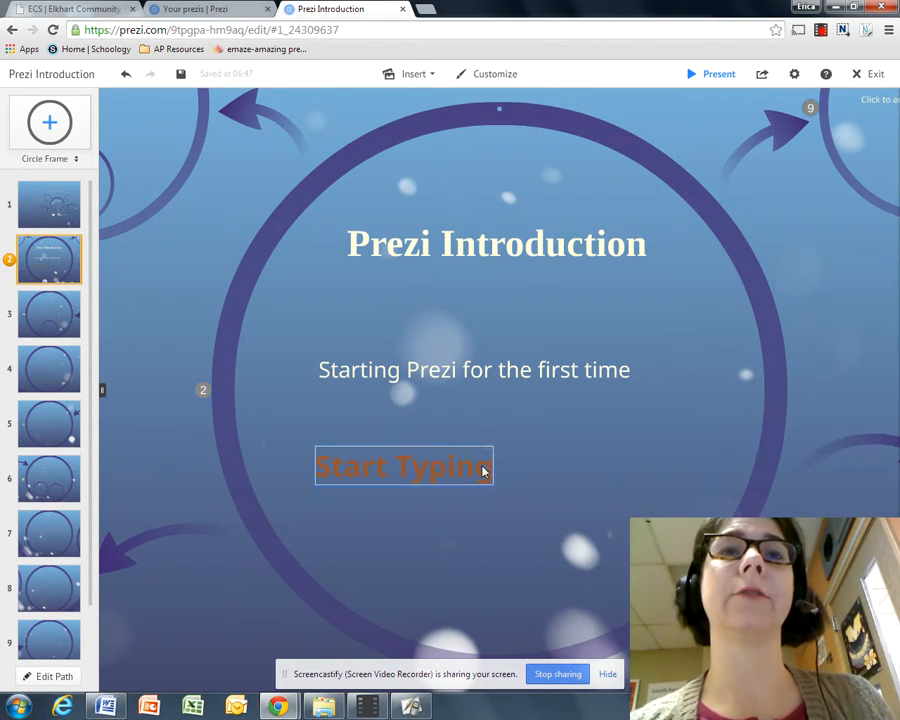
pyautogui.click(492, 470)
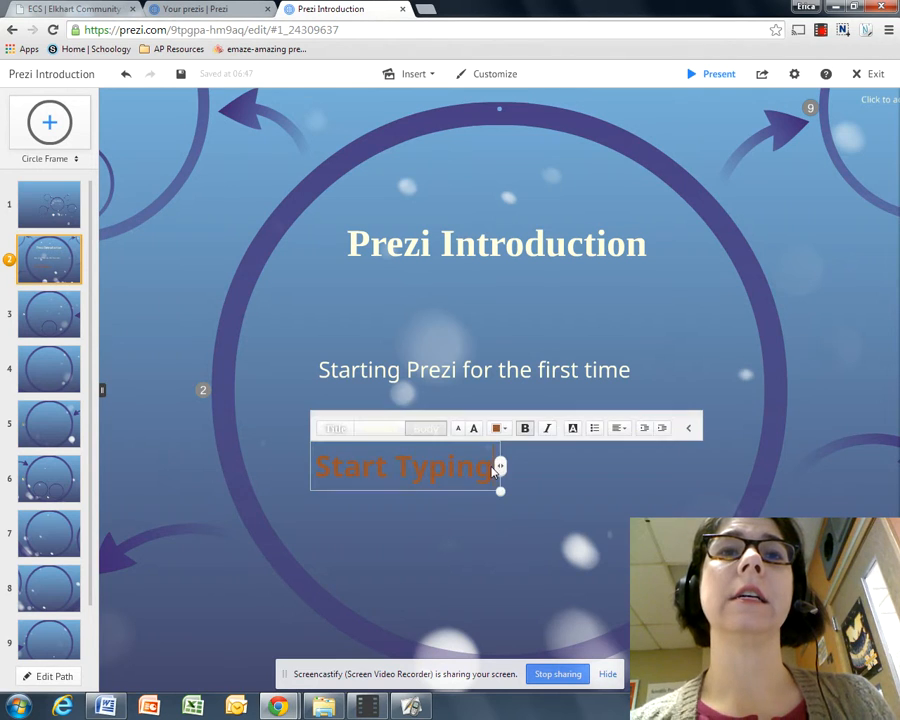
pyautogui.click(322, 503)
# Add another text box reading "Smaller writing" directly below the "Start Typing" text
pyautogui.click(321, 498)
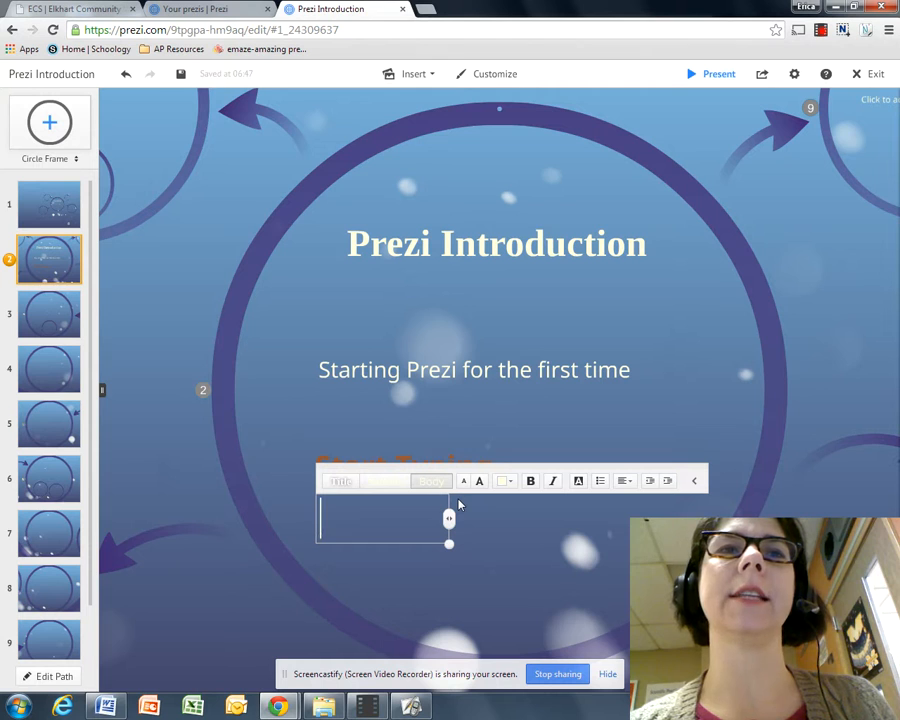
pyautogui.write('Smalle')
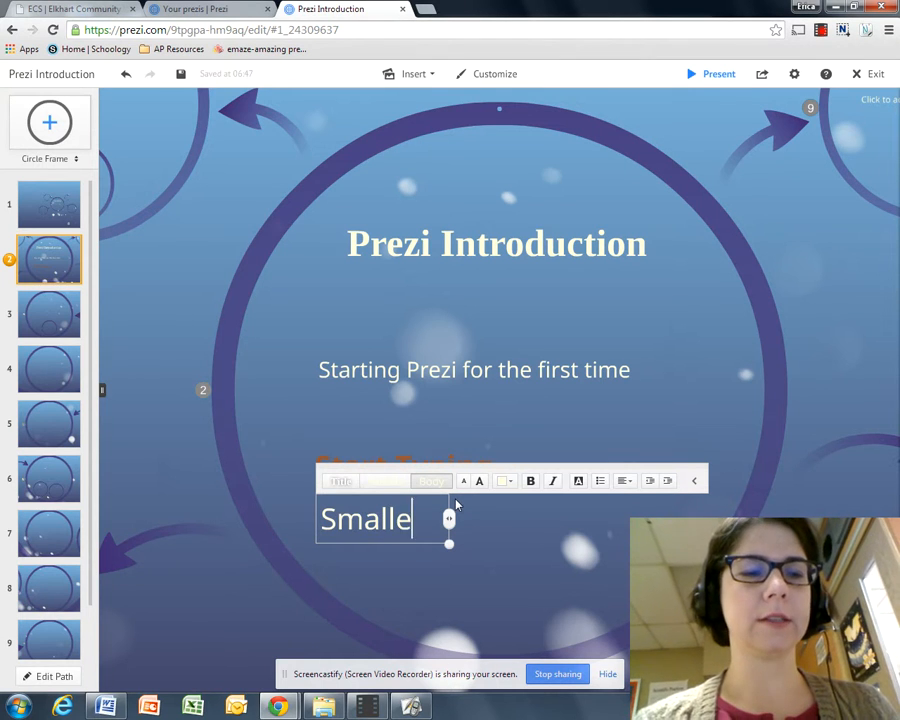
pyautogui.write('r writing')
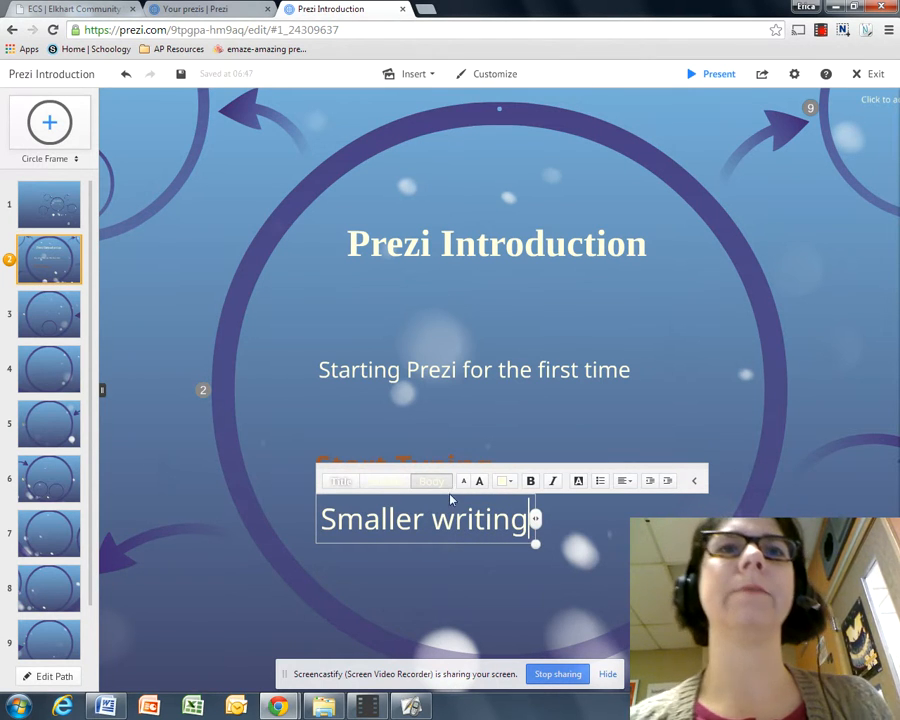
# Reduce the "Smaller writing" text size and move it slightly up under "Start Typing", aligned with the body text's left edge
pyautogui.click(465, 481)
pyautogui.click(465, 481)
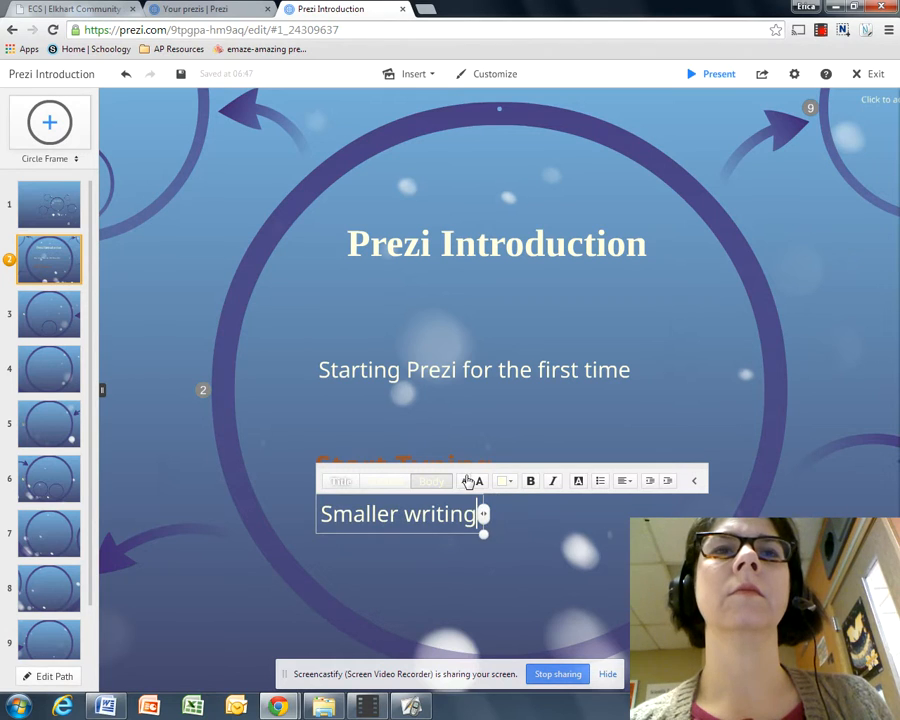
pyautogui.click(428, 560)
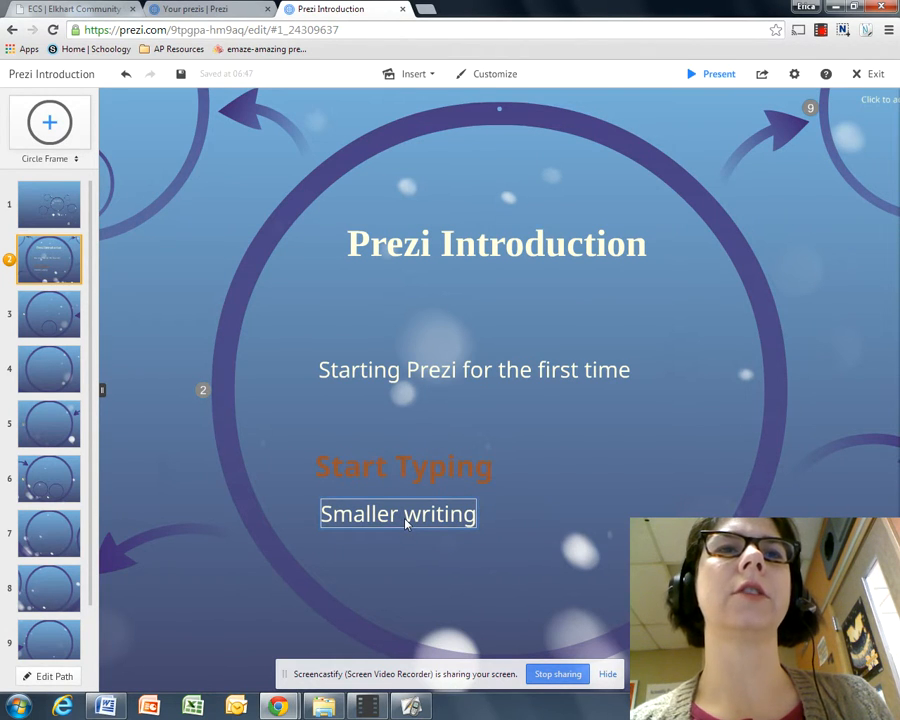
pyautogui.moveTo(405, 518); pyautogui.dragTo(404, 506)
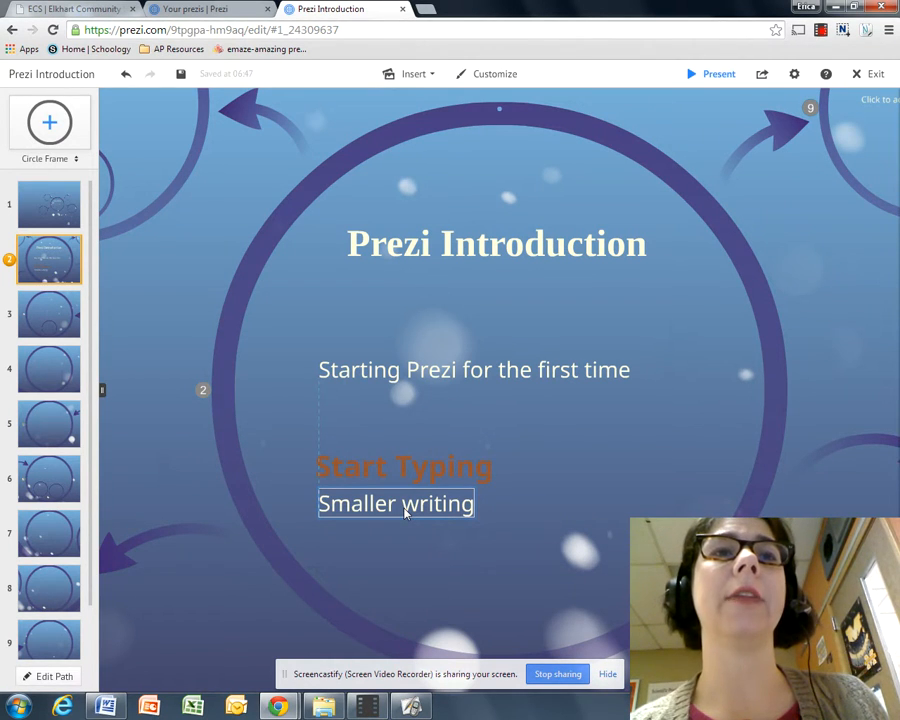
pyautogui.moveTo(405, 512); pyautogui.dragTo(405, 516)
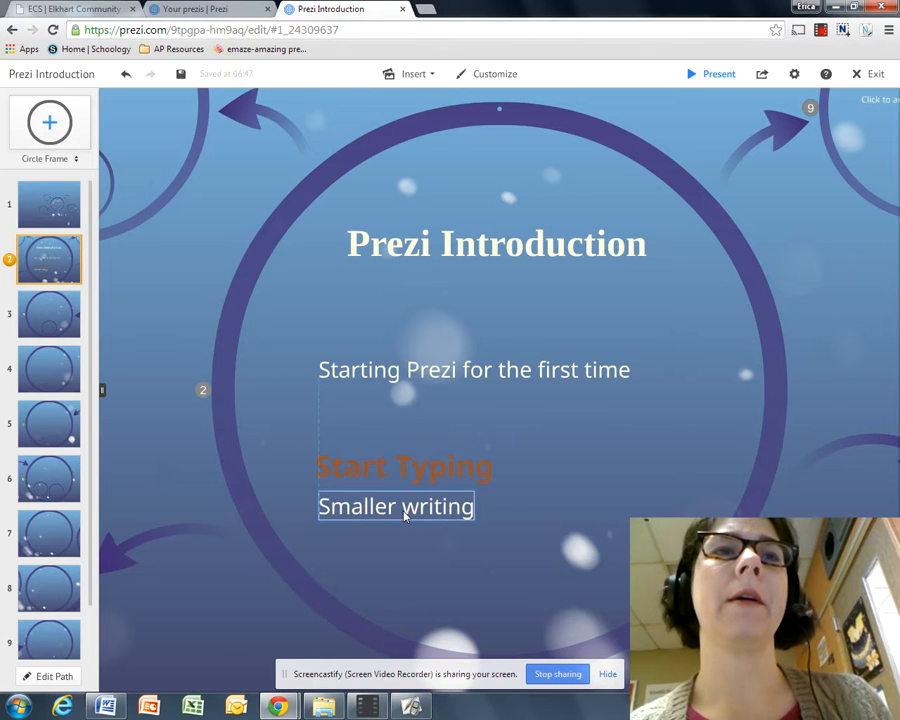
# Examine the canvas around frame 2 up close and from afar, and bring the whole "Prezi Introduction" circle back into view
pyautogui.doubleClick(409, 574)
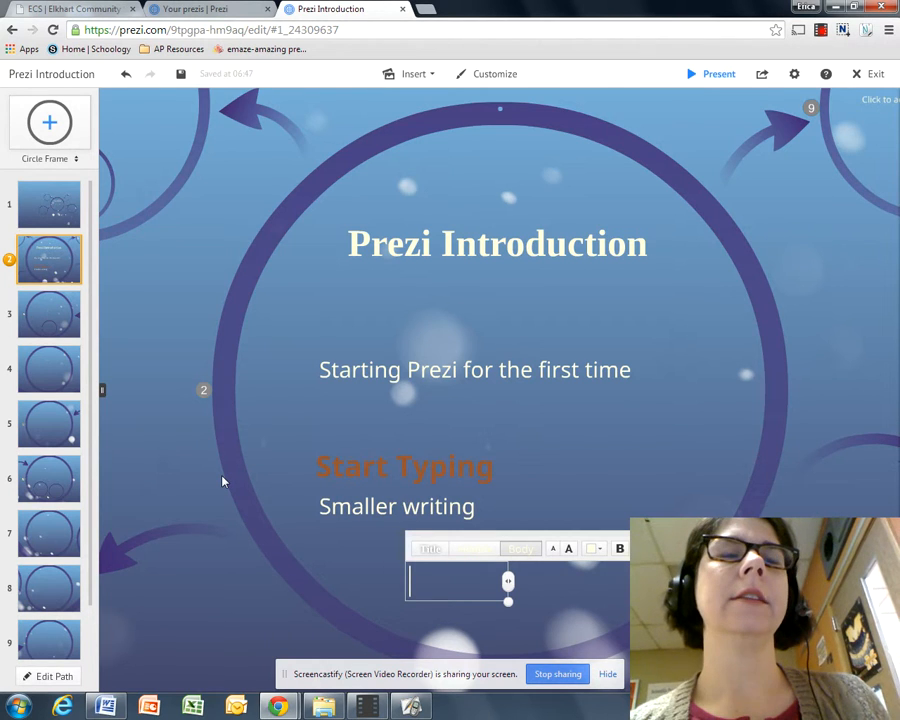
pyautogui.scroll(2, 219, 473)
pyautogui.scroll(3, 221, 478)
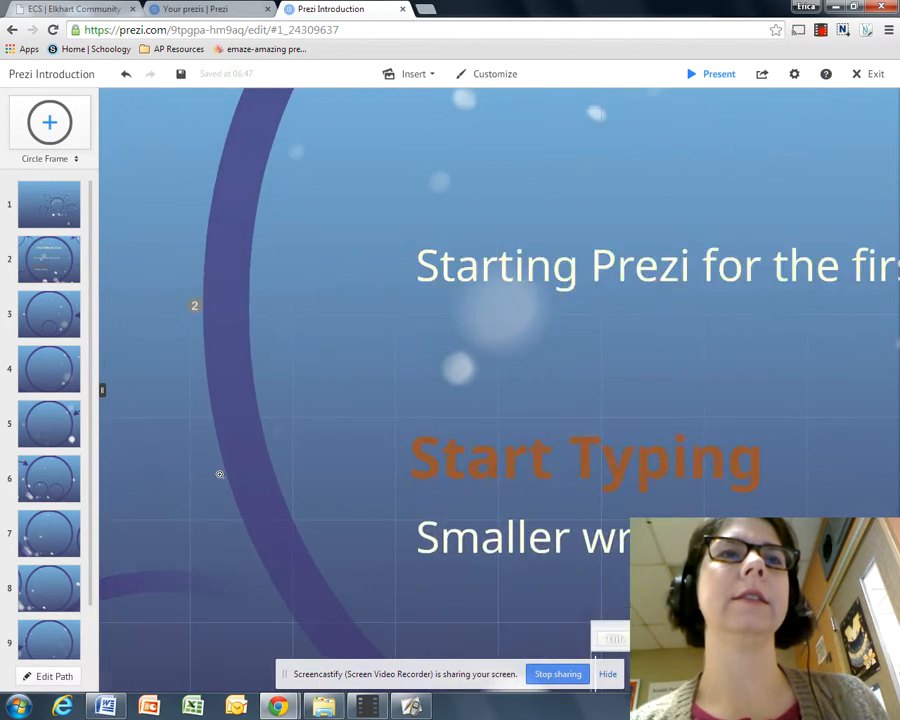
pyautogui.scroll(2, 221, 482)
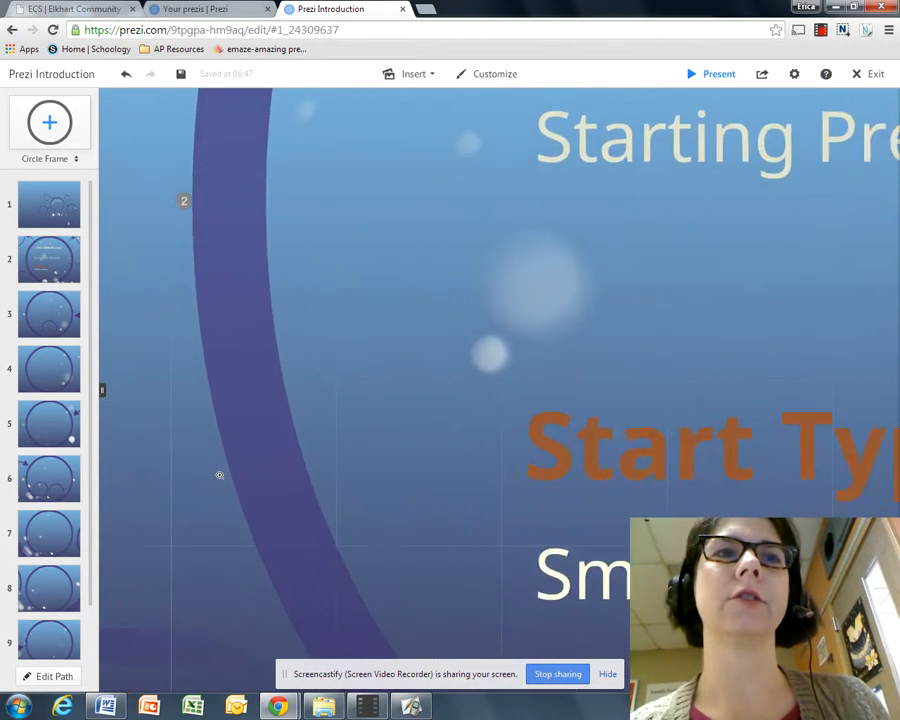
pyautogui.scroll(-7, 219, 481)
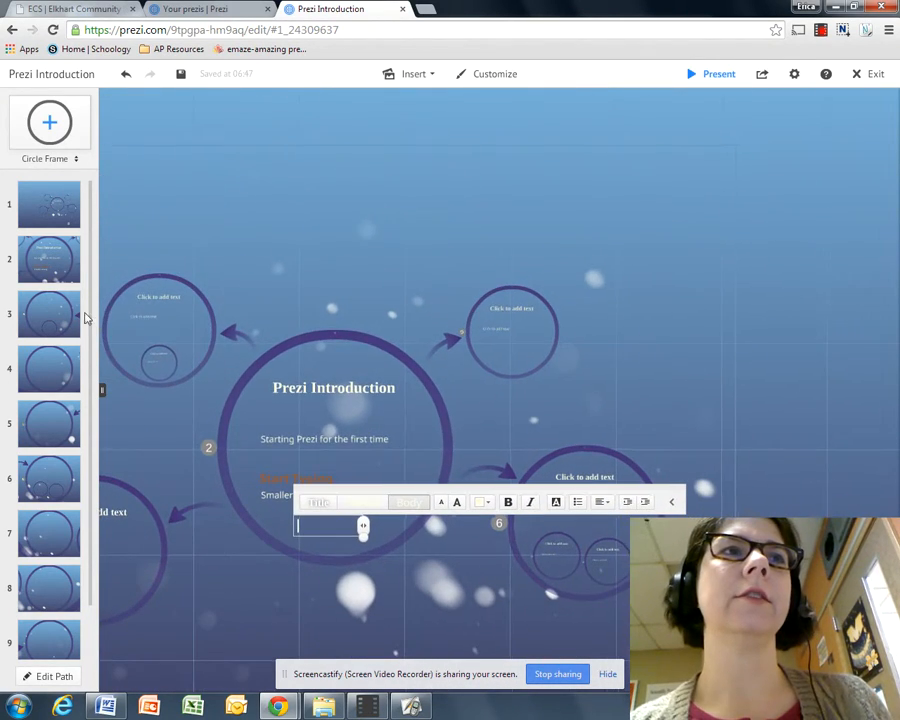
pyautogui.click(299, 337)
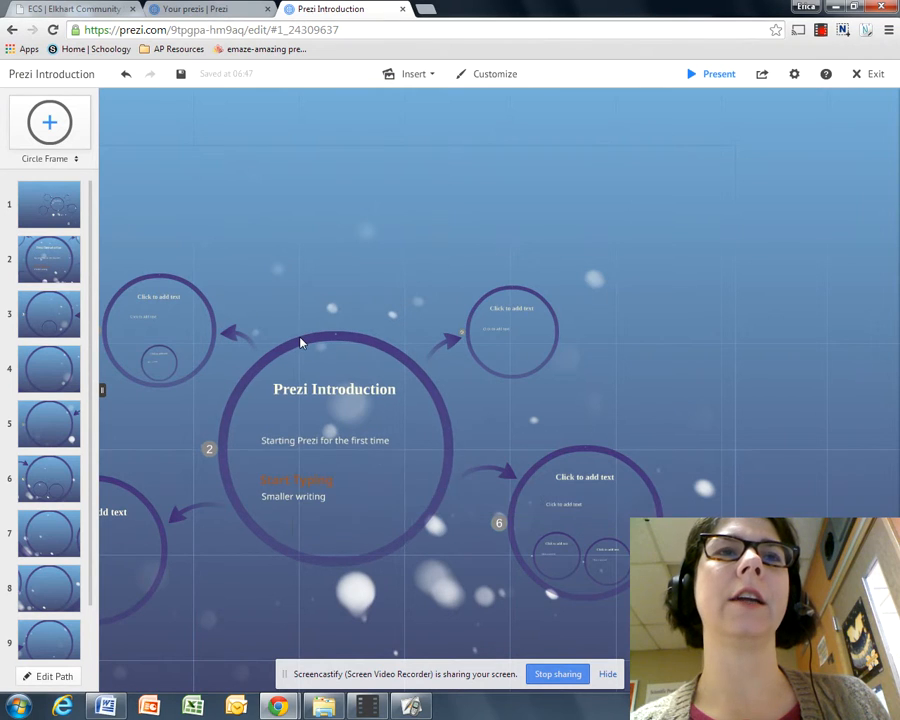
pyautogui.click(360, 342)
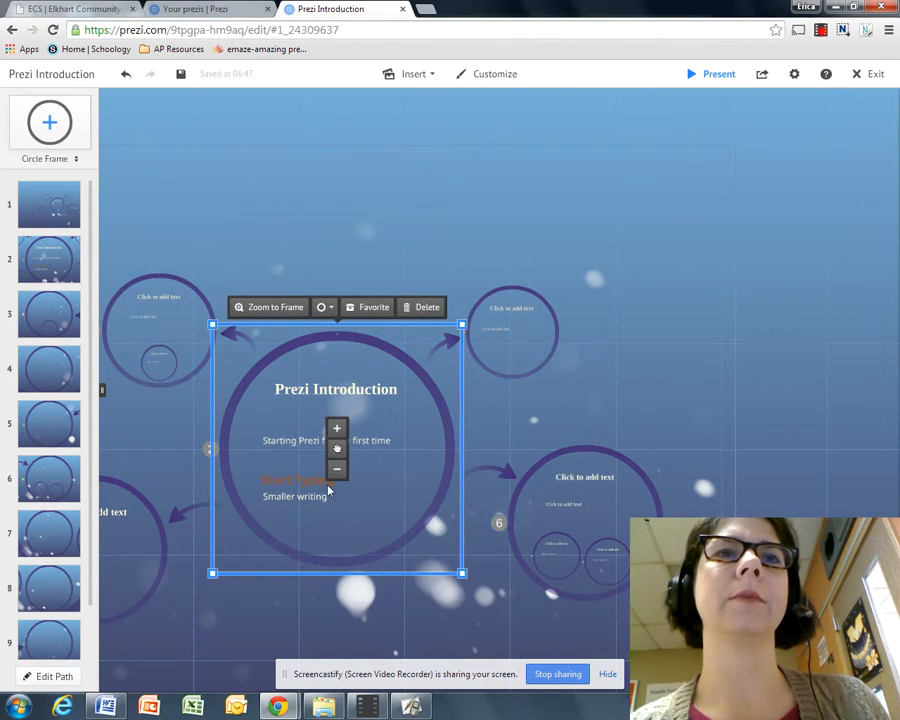
pyautogui.click(272, 309)
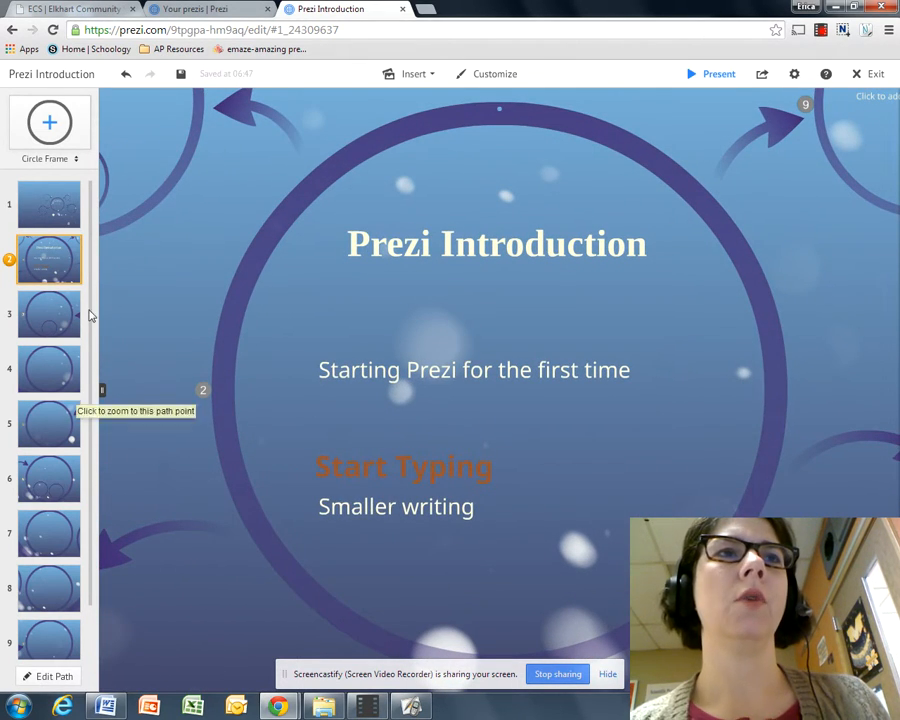
# Title frame 4, the small circle nested in frame 3, "Typing" and enter "Fonts" as its body text
pyautogui.click(35, 309)
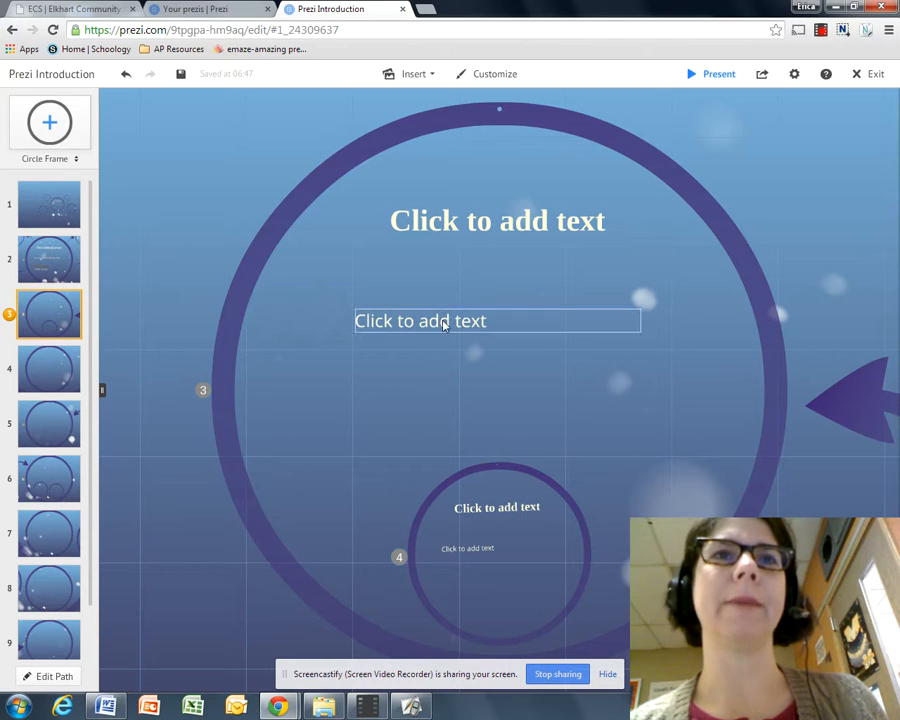
pyautogui.click(38, 362)
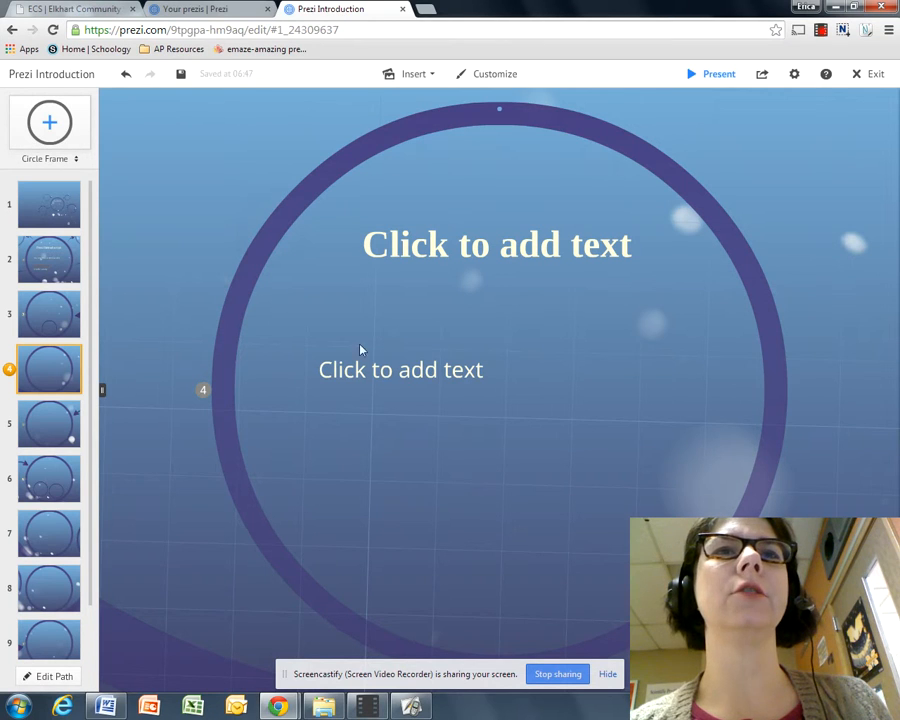
pyautogui.click(445, 243)
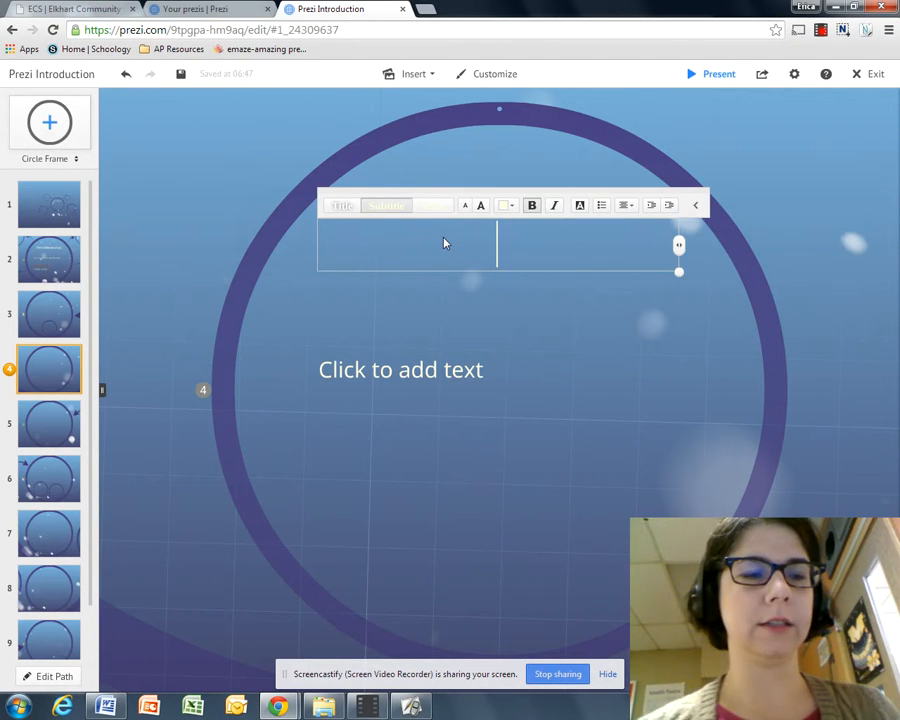
pyautogui.write('Typing')
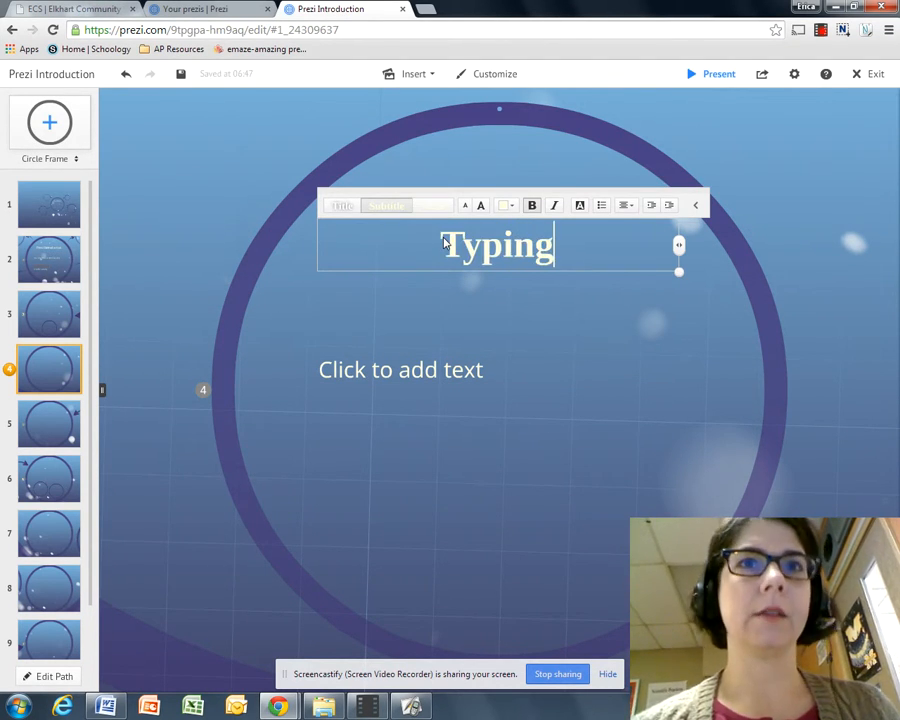
pyautogui.click(344, 370)
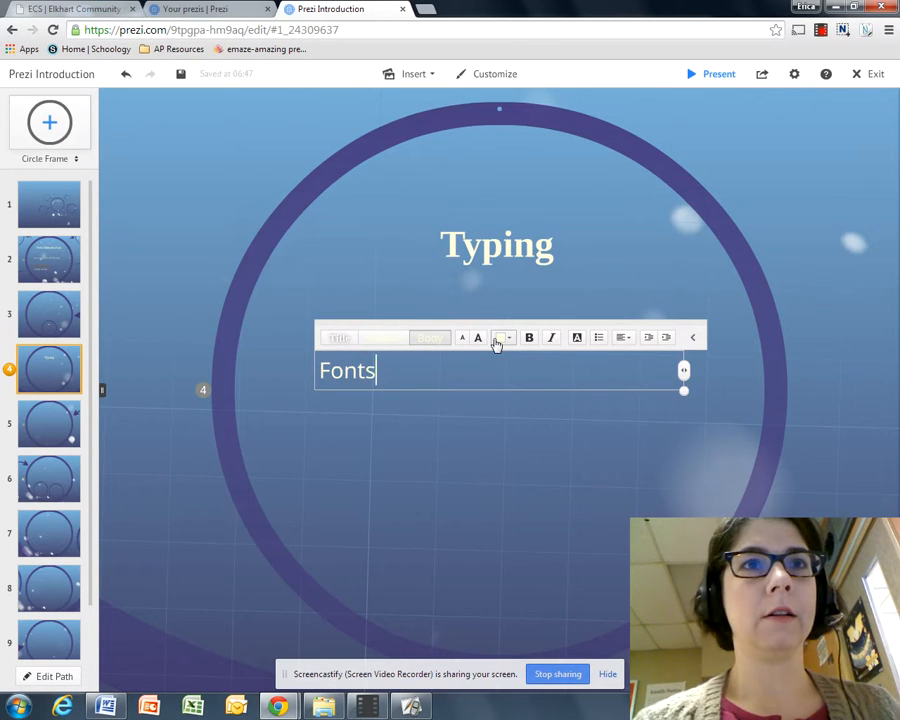
pyautogui.click(401, 432)
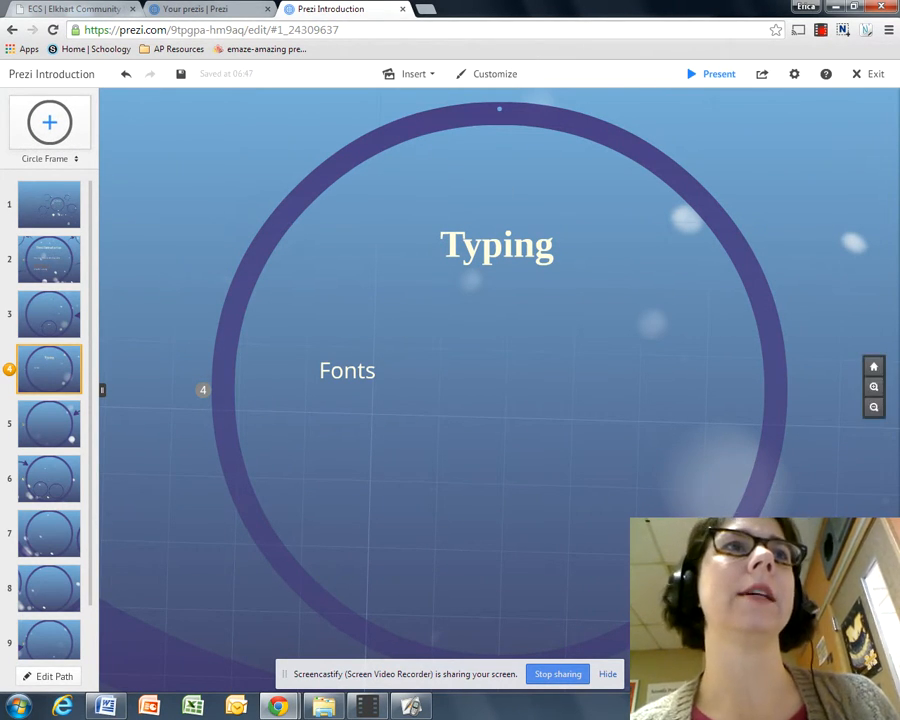
# Add a small bracket frame below the "Fonts" text inside frame 4 and zoom to it
pyautogui.click(77, 162)
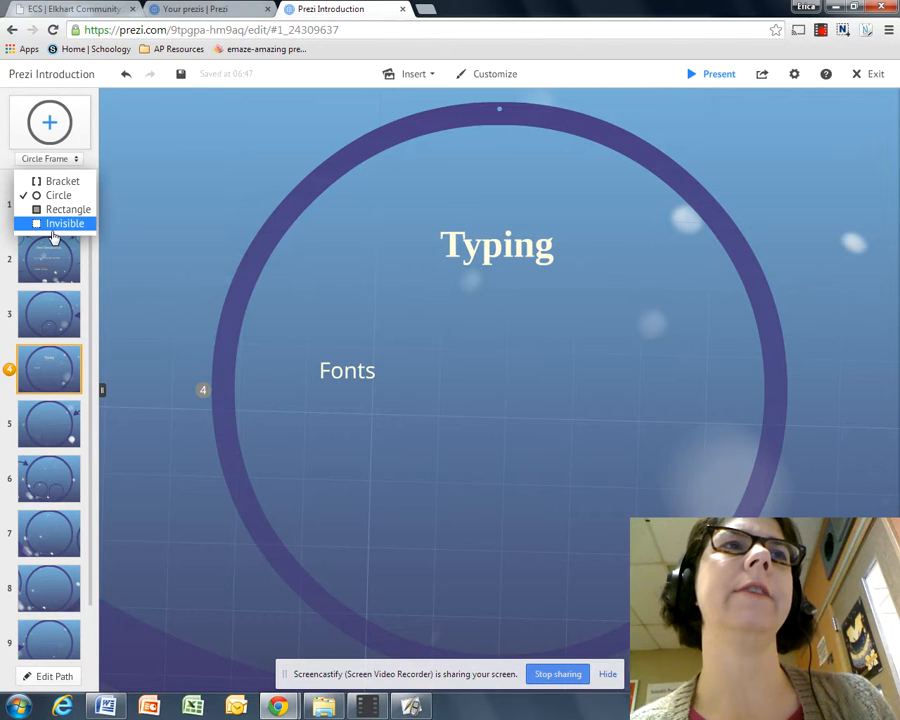
pyautogui.click(60, 181)
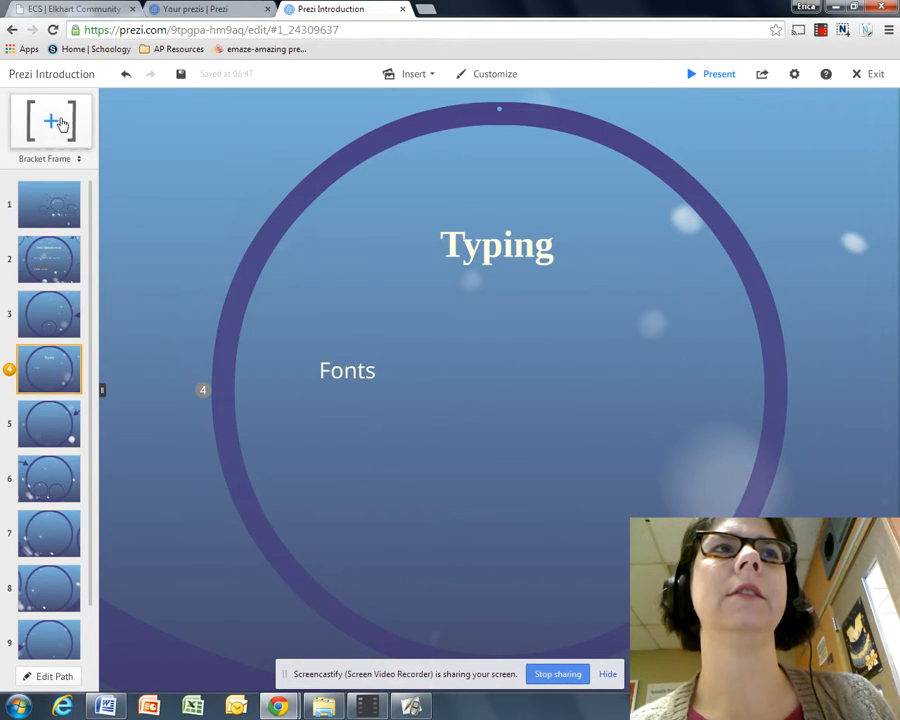
pyautogui.moveTo(60, 122); pyautogui.dragTo(389, 459)
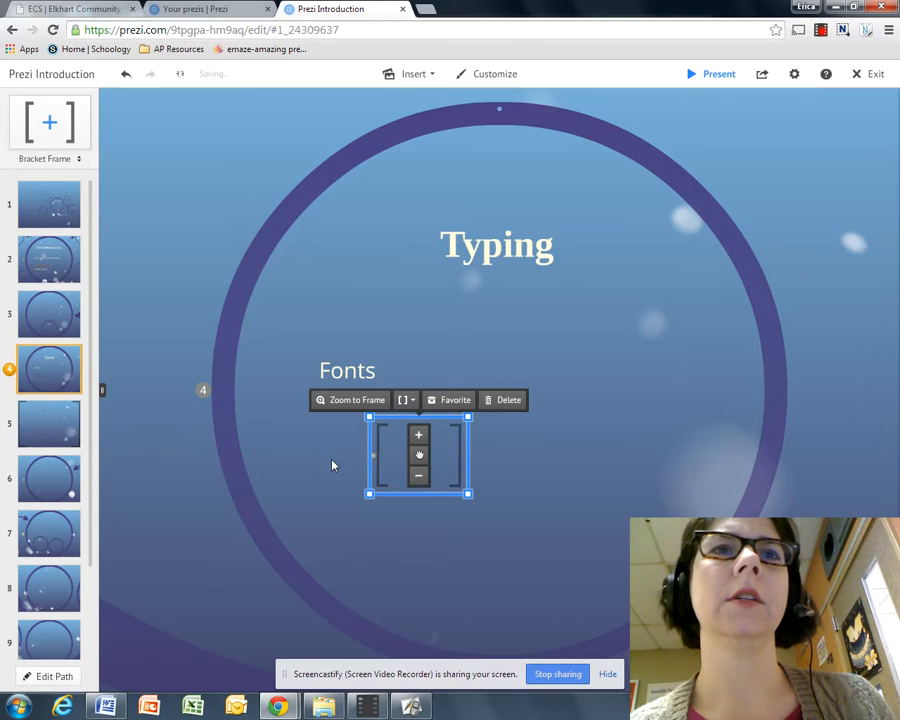
pyautogui.click(340, 400)
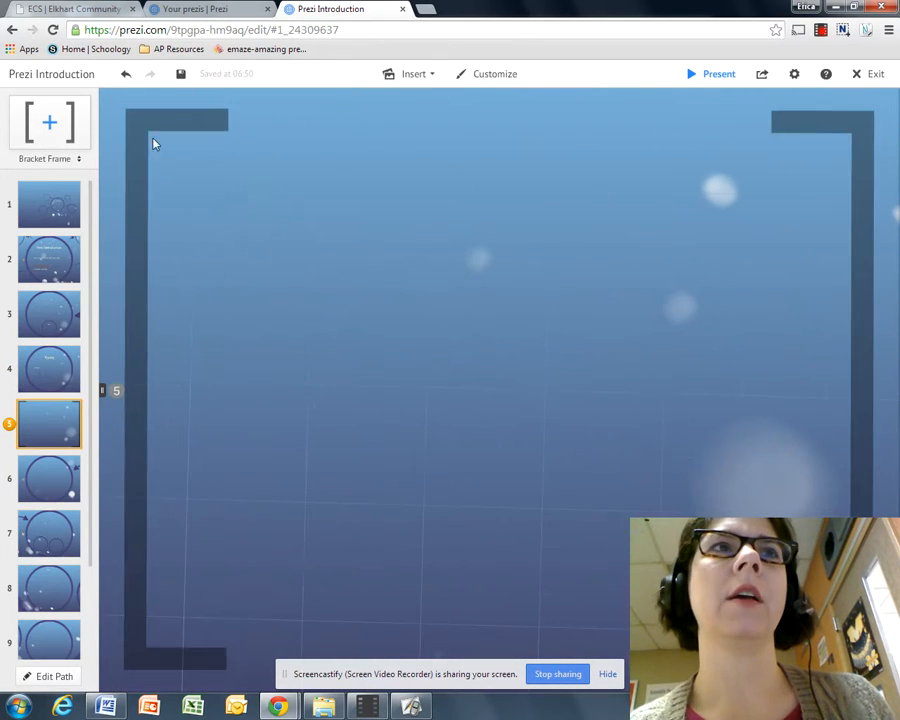
# Start inserting a YouTube video, search the web for "youtube bozeman" and copy the link of the "Bozeman Biology: A User's Guide" video
pyautogui.click(432, 82)
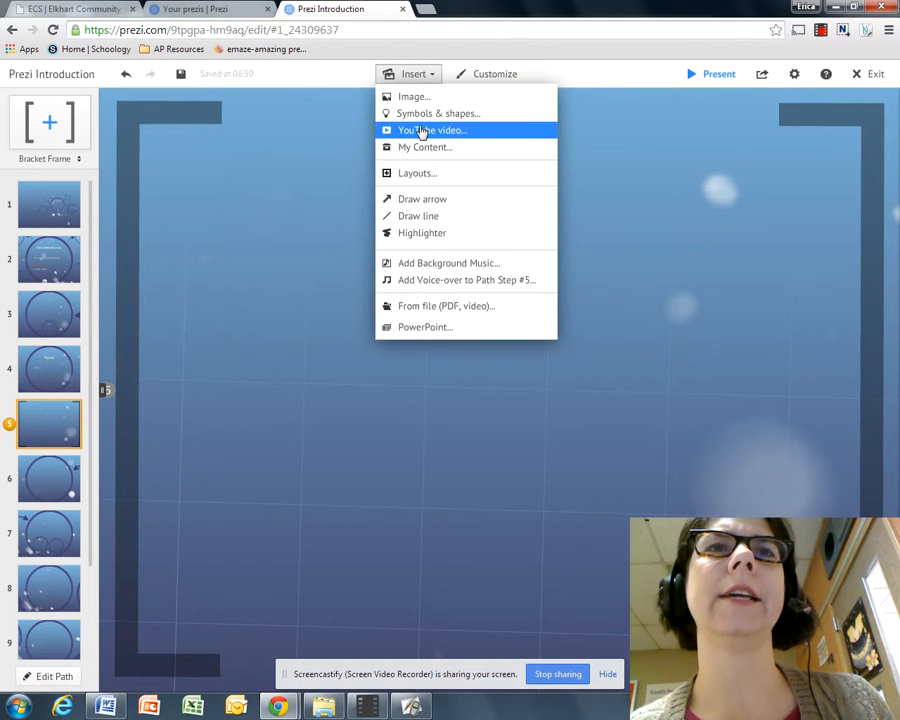
pyautogui.click(422, 131)
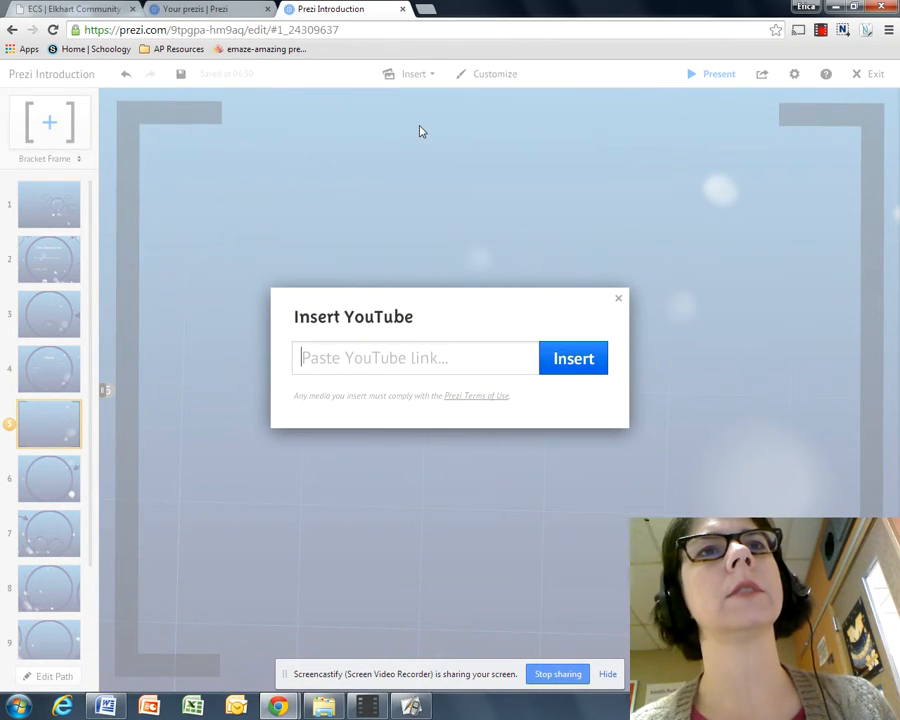
pyautogui.click(430, 11)
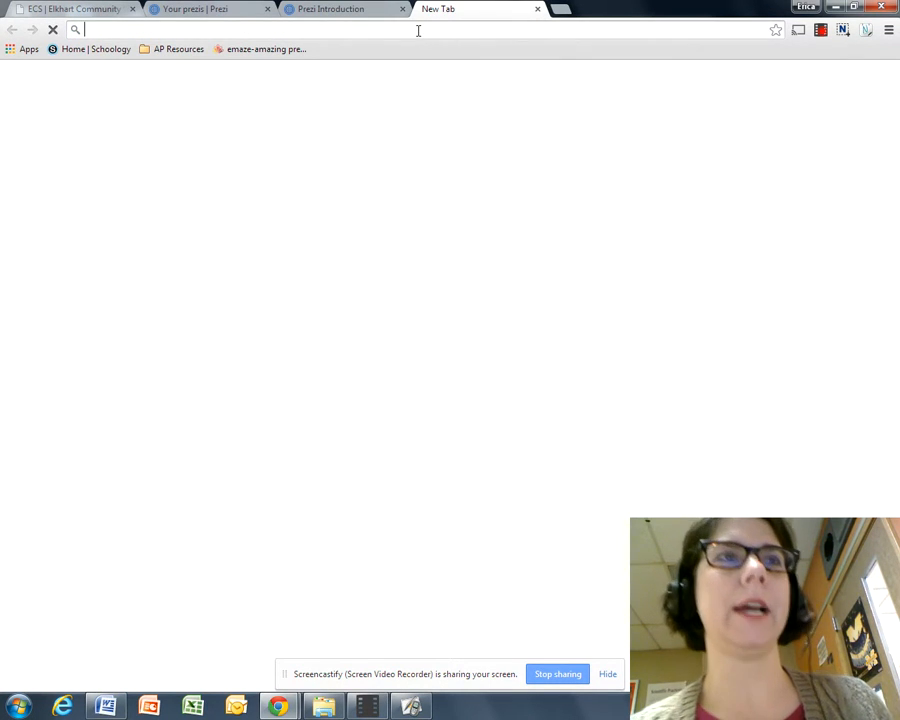
pyautogui.write('youtube b')
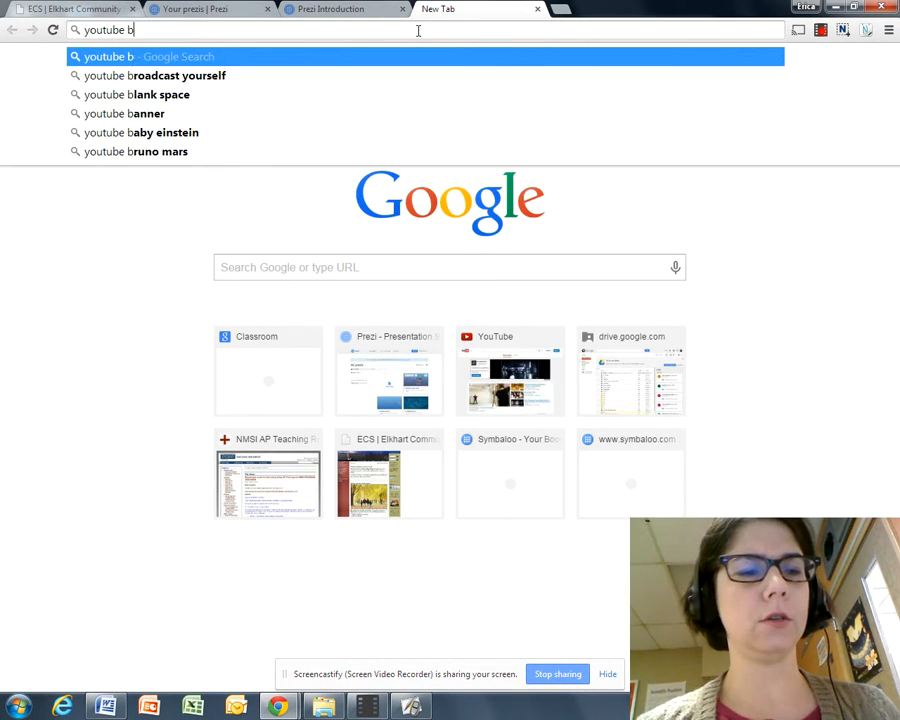
pyautogui.write('ozeman')
pyautogui.press('Return')
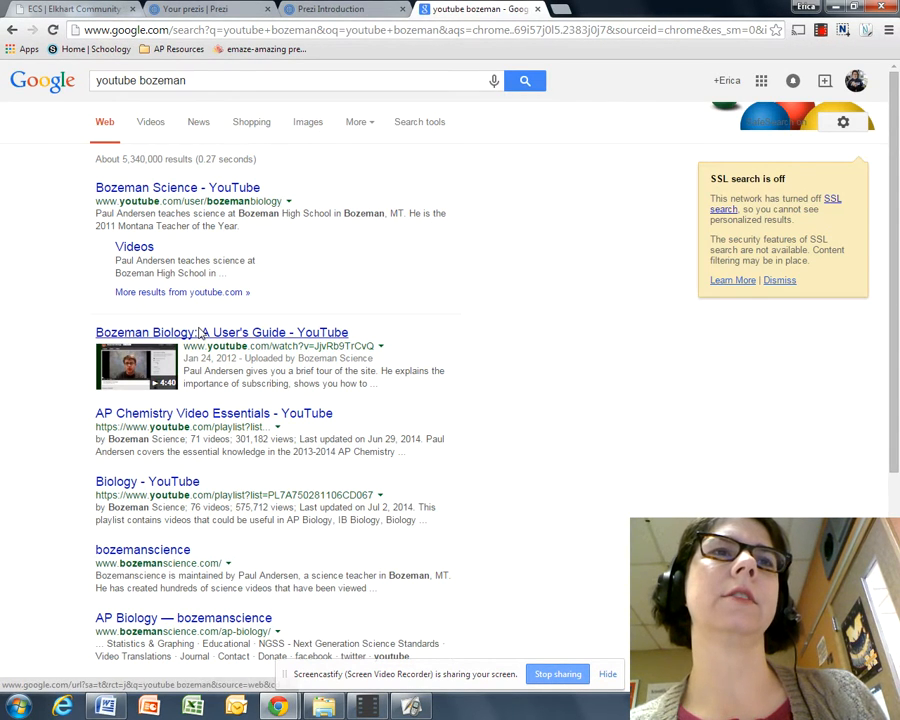
pyautogui.click(200, 333)
pyautogui.click(222, 30)
pyautogui.hotkey('ctrl', 'c')
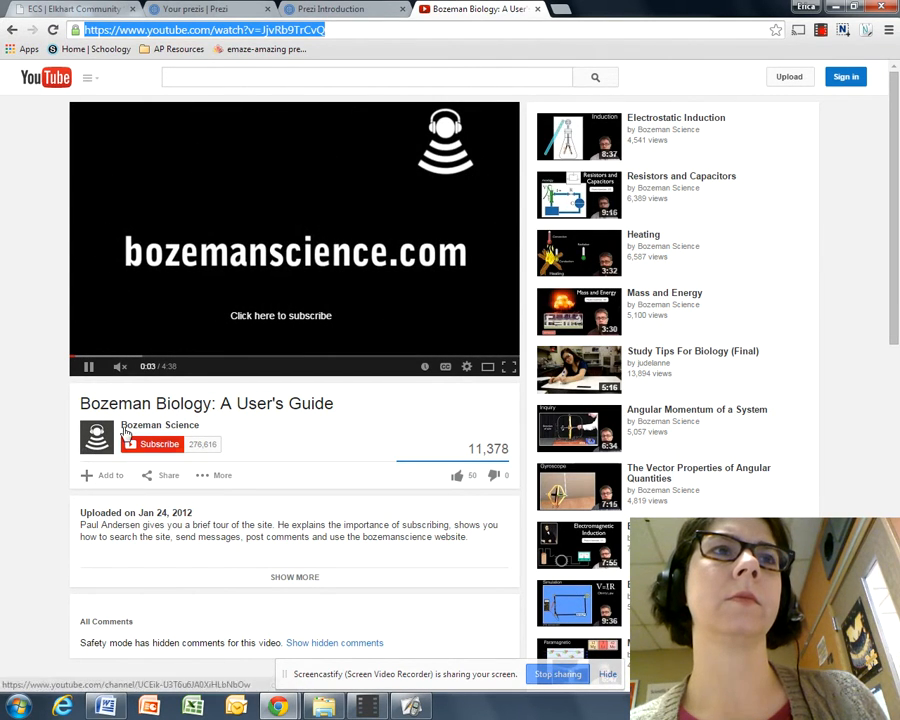
# Insert the video from the copied link into the bracket frame, enlarge it and position it in the frame's upper-left area
pyautogui.click(340, 9)
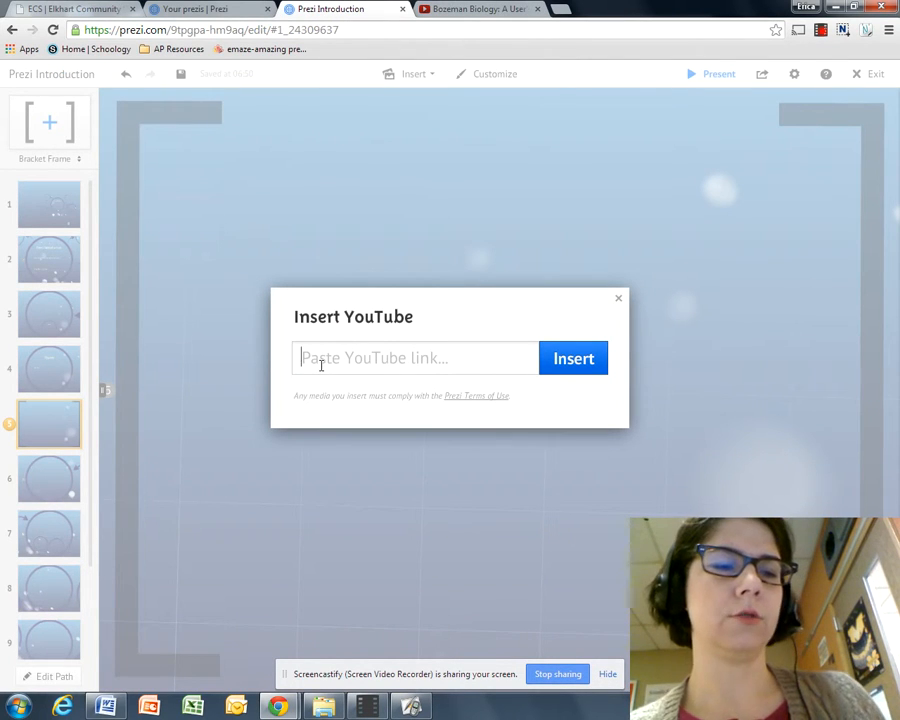
pyautogui.hotkey('ctrl', 'v')
pyautogui.click(566, 366)
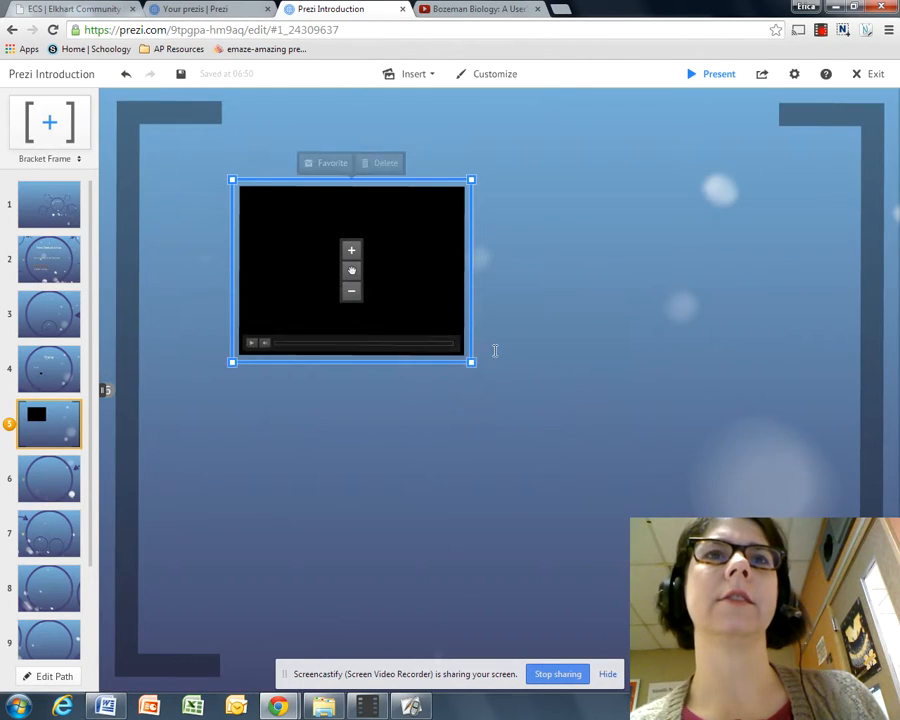
pyautogui.moveTo(472, 363); pyautogui.dragTo(550, 421)
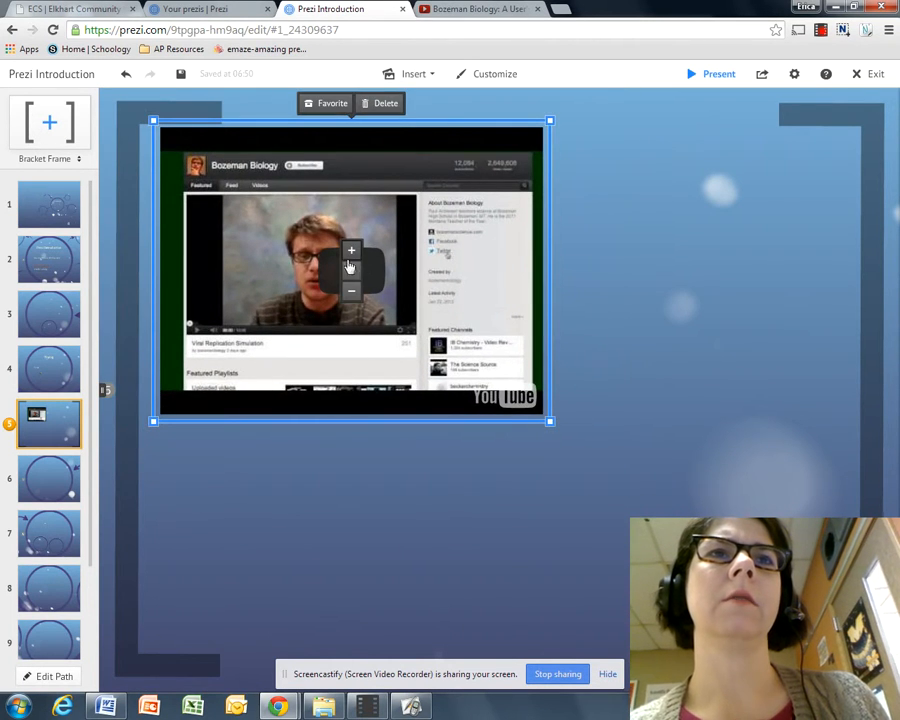
pyautogui.moveTo(350, 265); pyautogui.dragTo(372, 290)
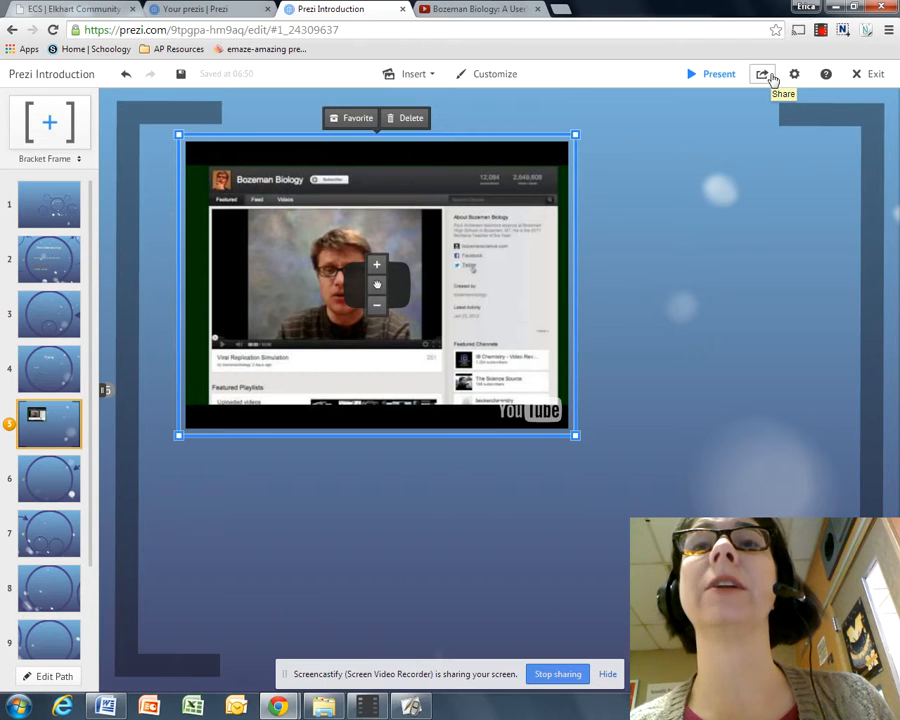
pyautogui.click(772, 79)
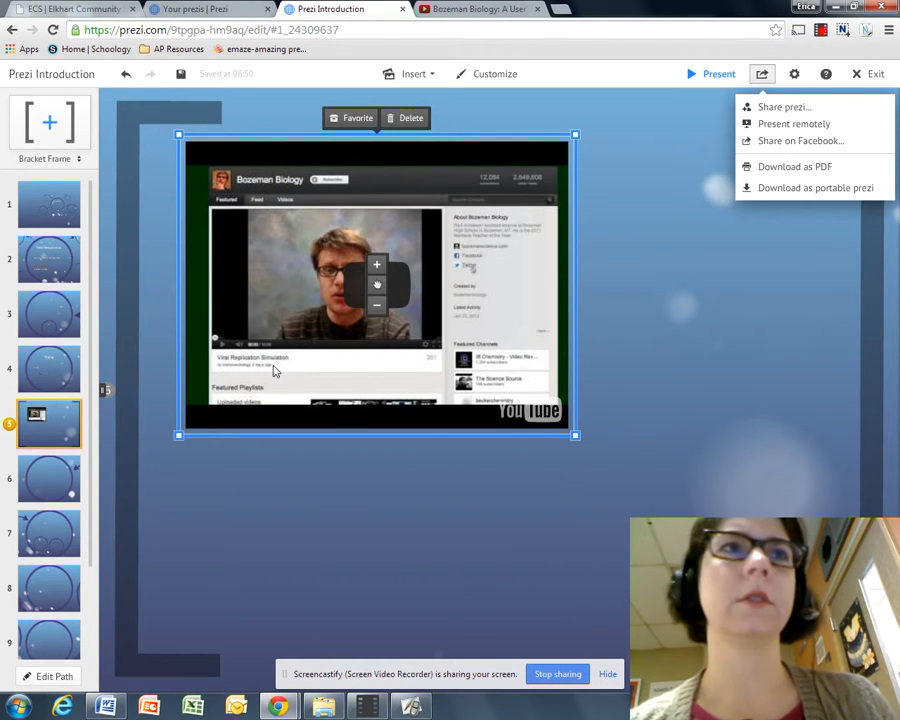
pyautogui.click(649, 462)
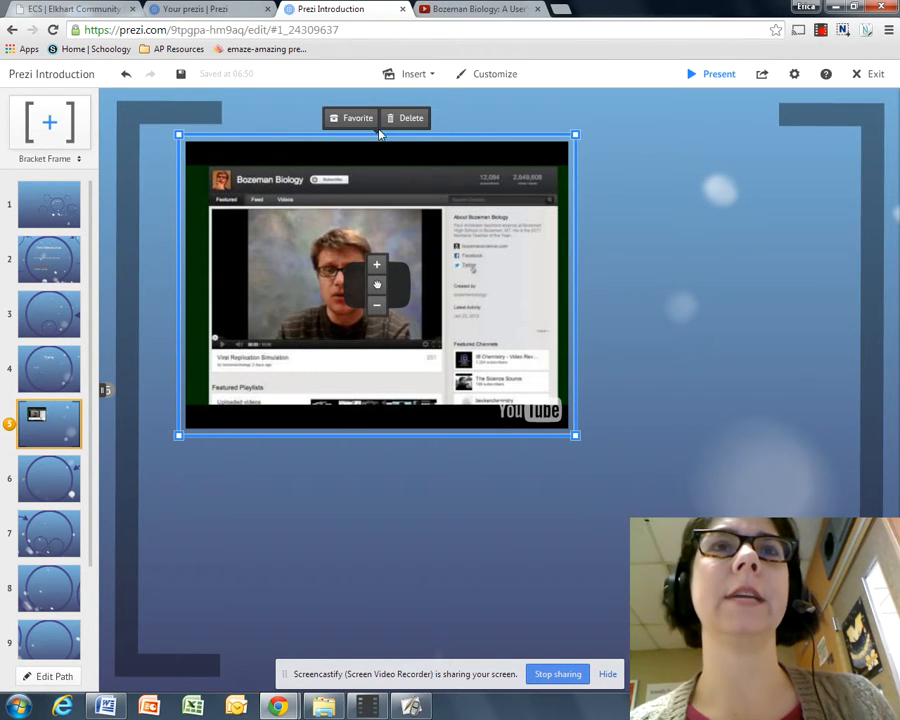
# Insert the first web image found for "funny cat" into the lower-right area of the bracket frame and shrink it well below the video's size
pyautogui.click(410, 73)
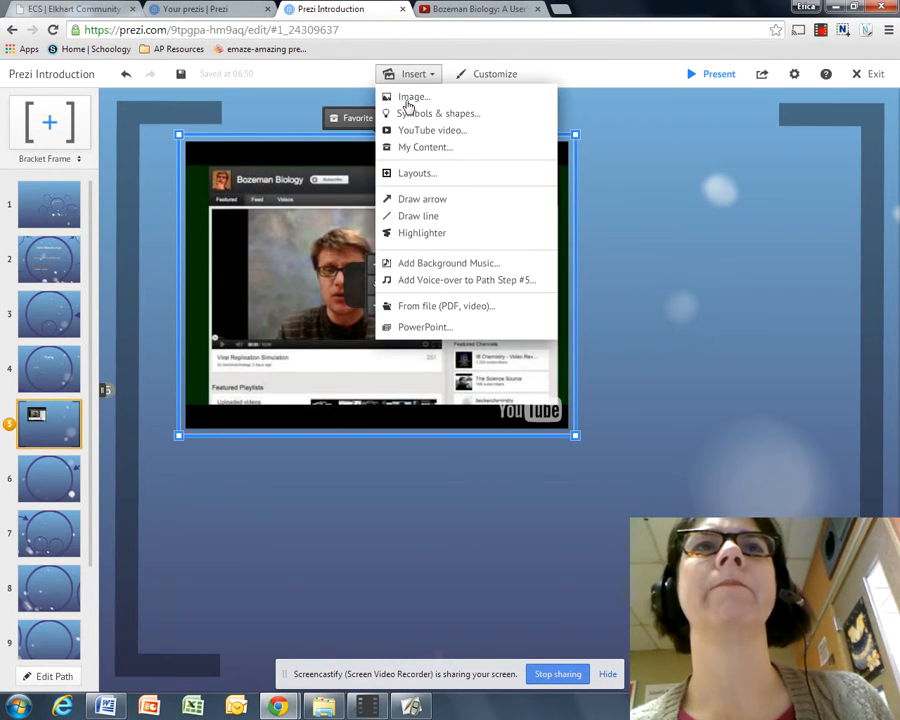
pyautogui.click(410, 97)
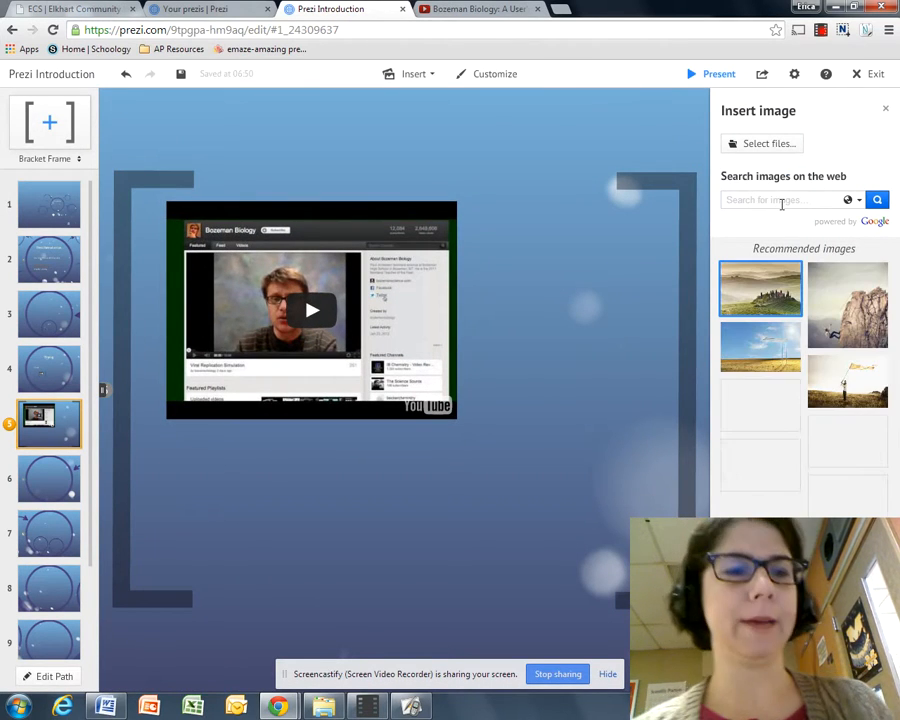
pyautogui.write('funny ca')
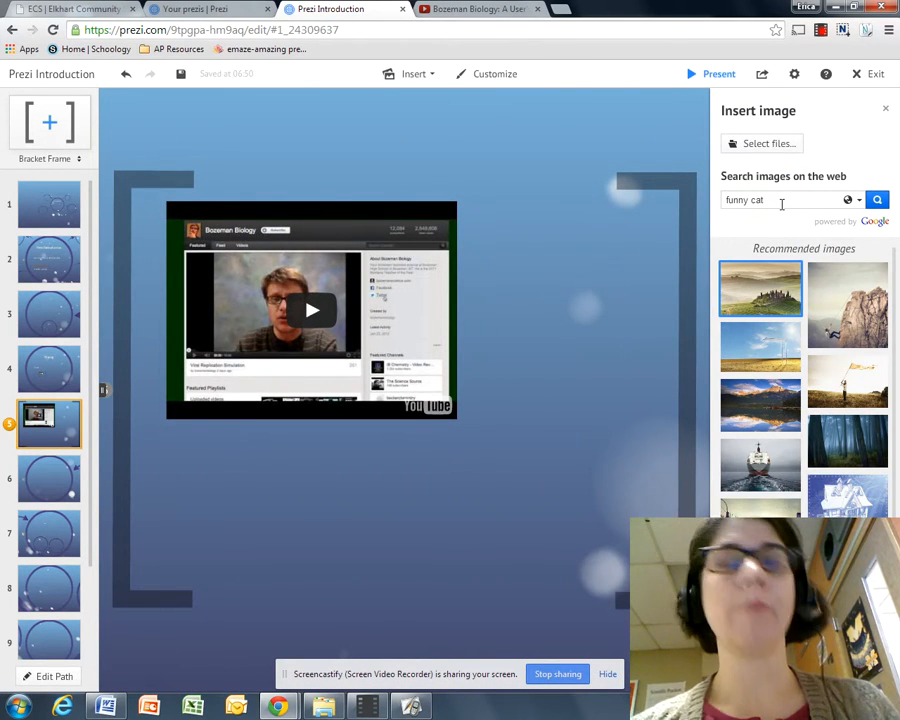
pyautogui.write('t')
pyautogui.press('Return')
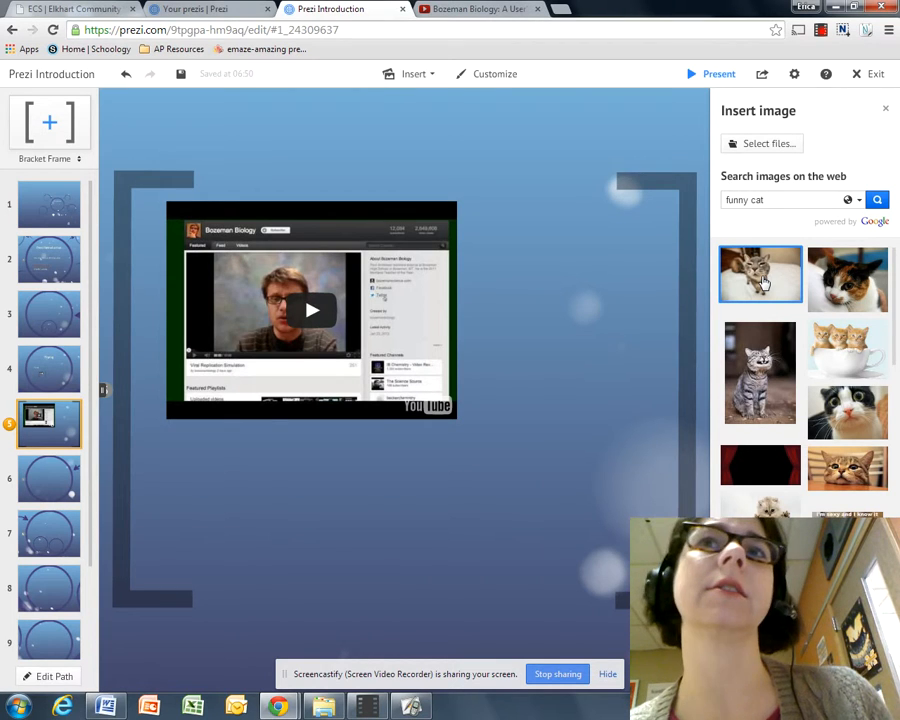
pyautogui.moveTo(762, 275); pyautogui.dragTo(585, 433)
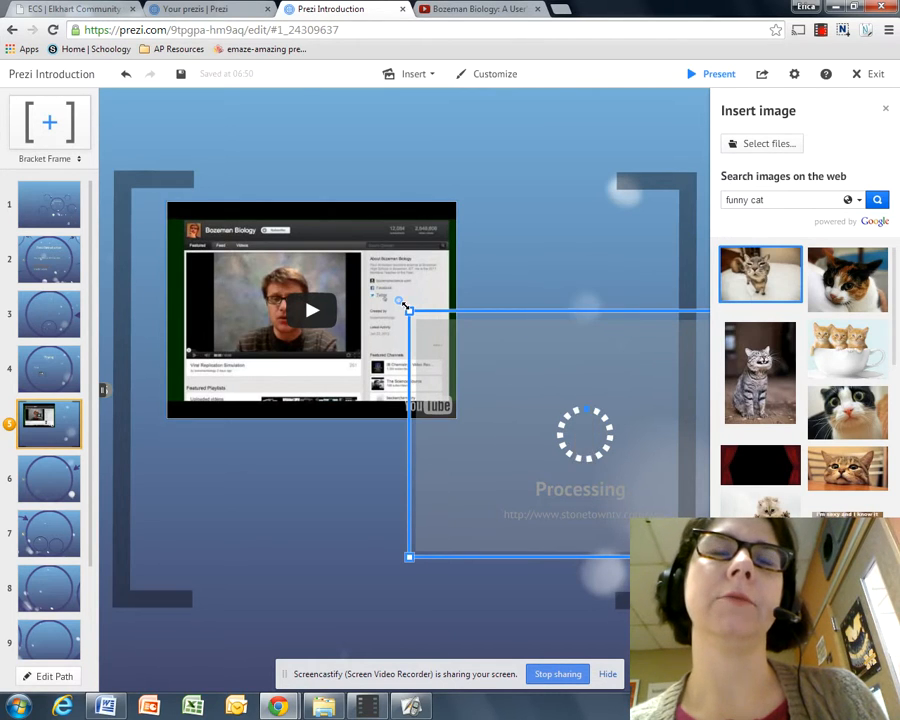
pyautogui.moveTo(612, 447); pyautogui.dragTo(587, 519)
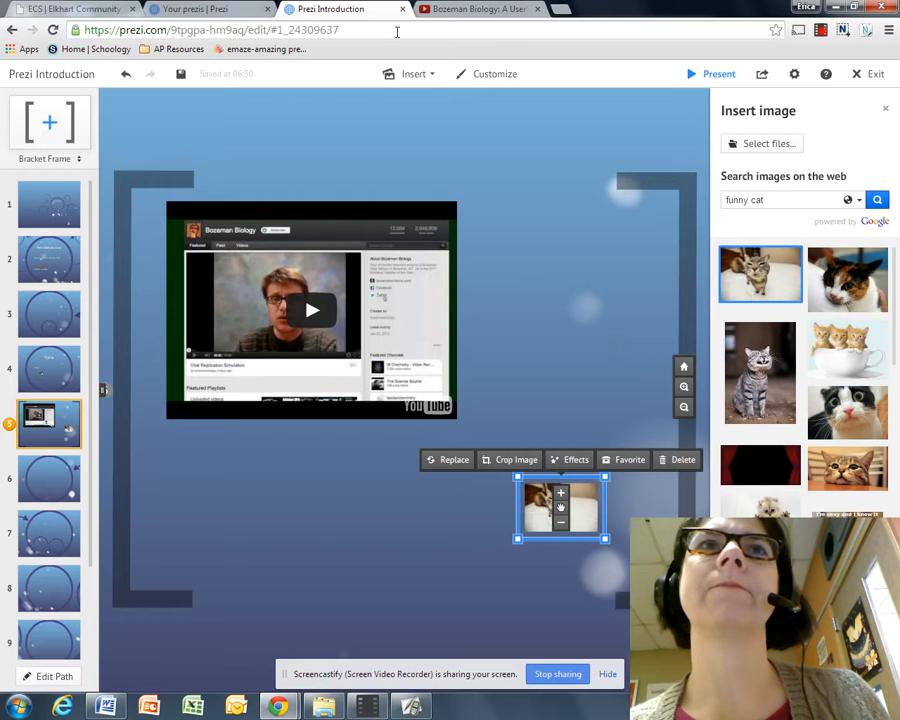
# Return to the prezi overview and curve the arrow between the central "Prezi Introduction" circle and frame 6 downward
pyautogui.click(430, 78)
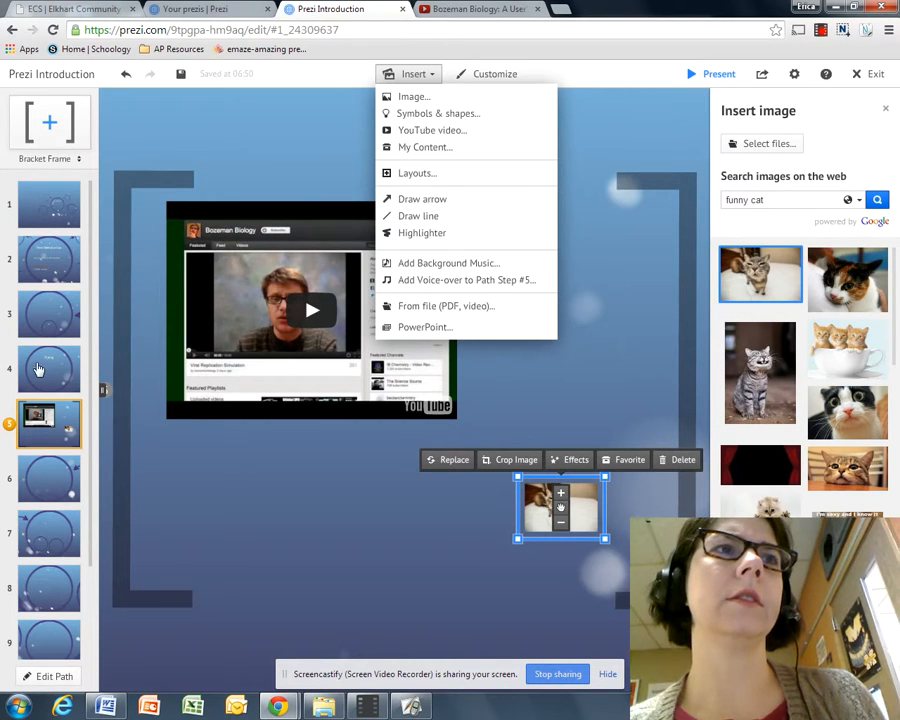
pyautogui.click(38, 370)
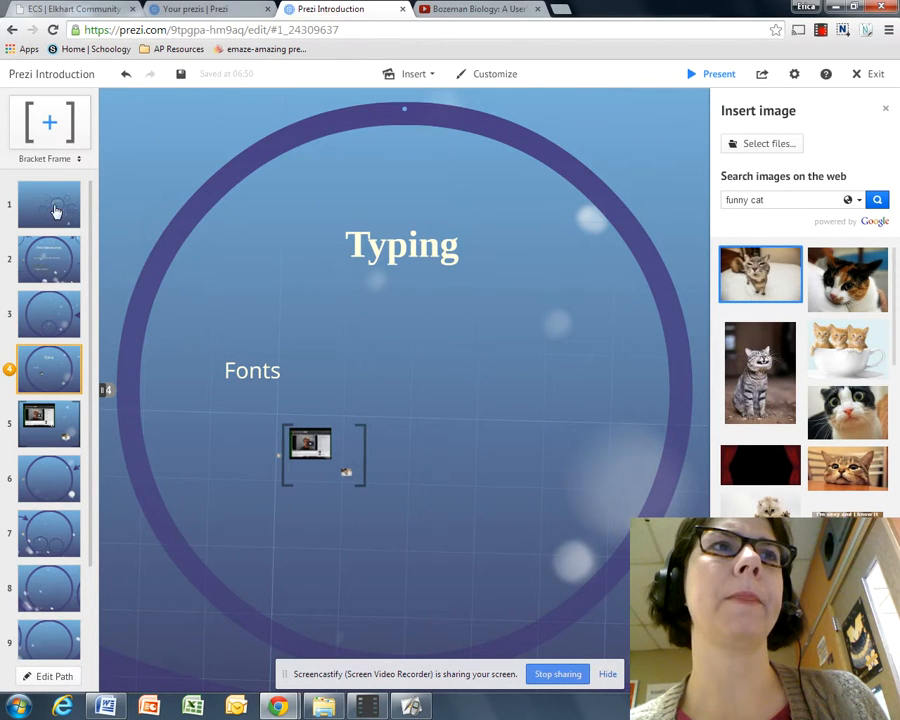
pyautogui.click(56, 210)
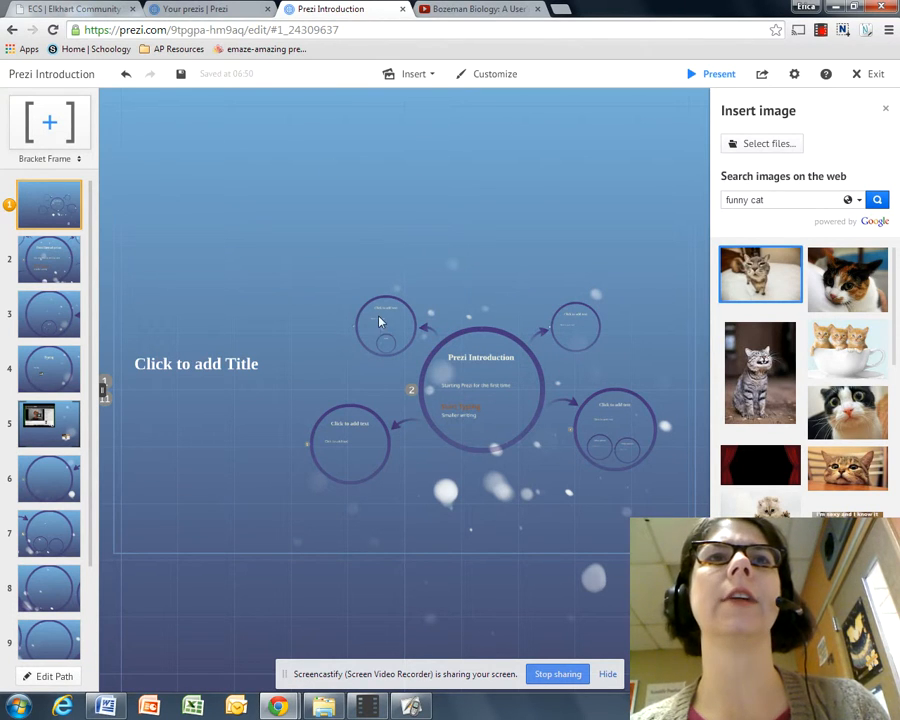
pyautogui.click(427, 87)
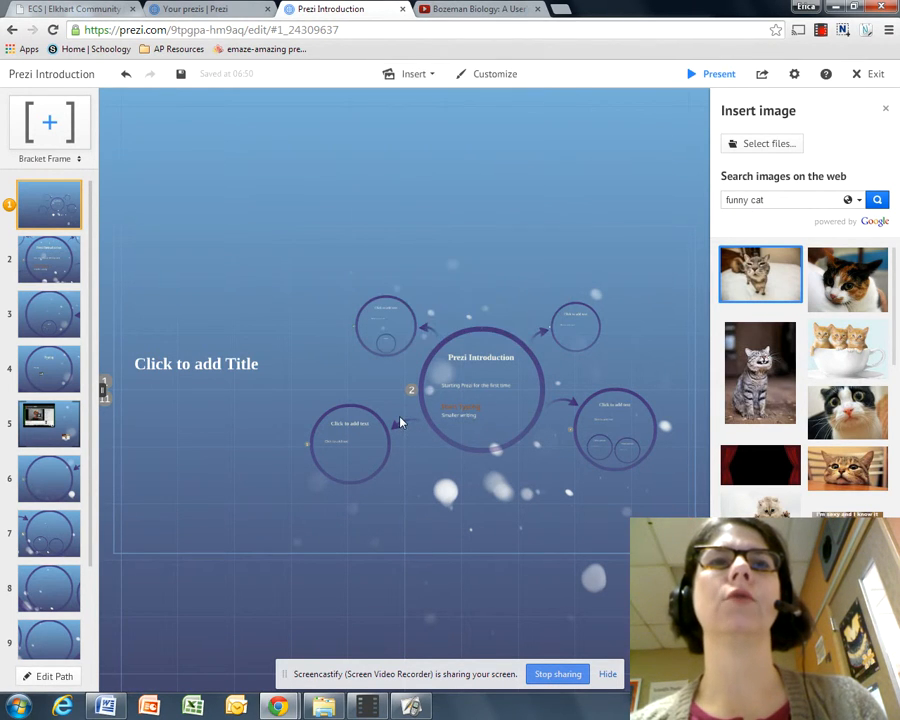
pyautogui.click(404, 423)
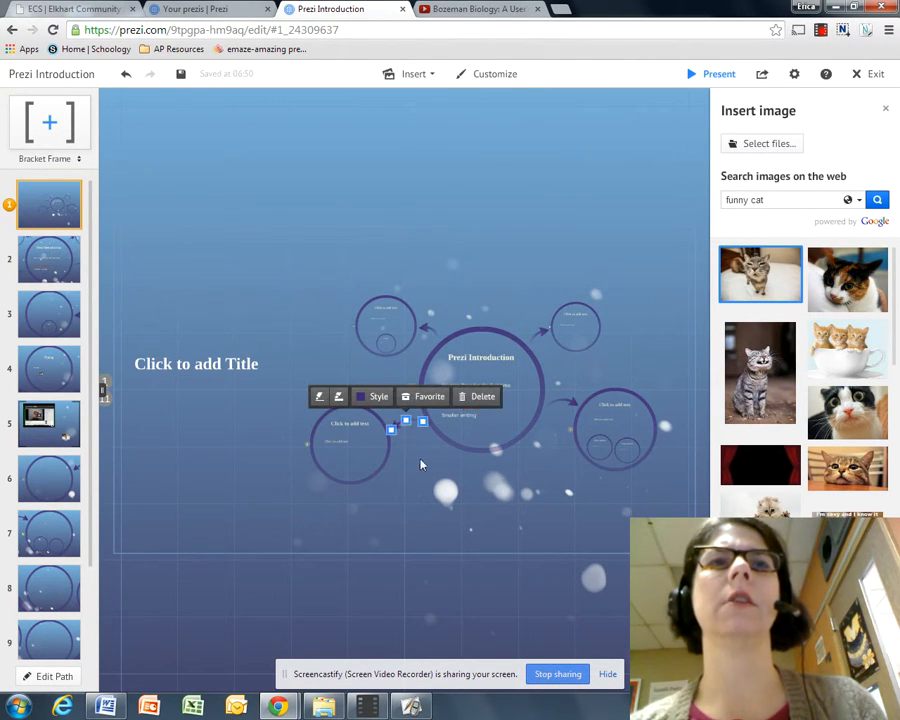
pyautogui.click(421, 464)
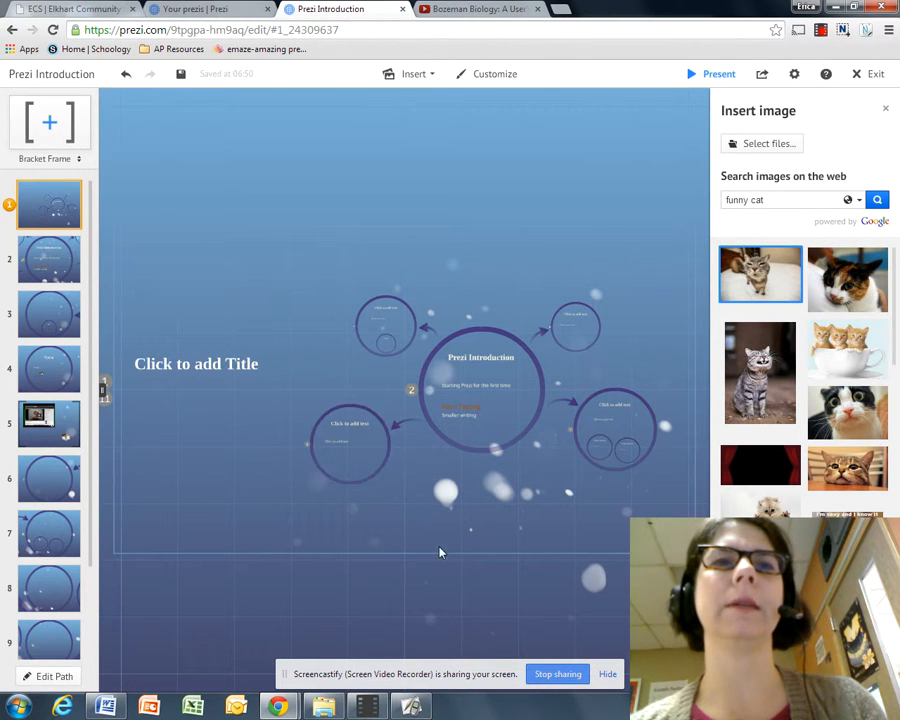
pyautogui.moveTo(438, 548); pyautogui.dragTo(430, 504)
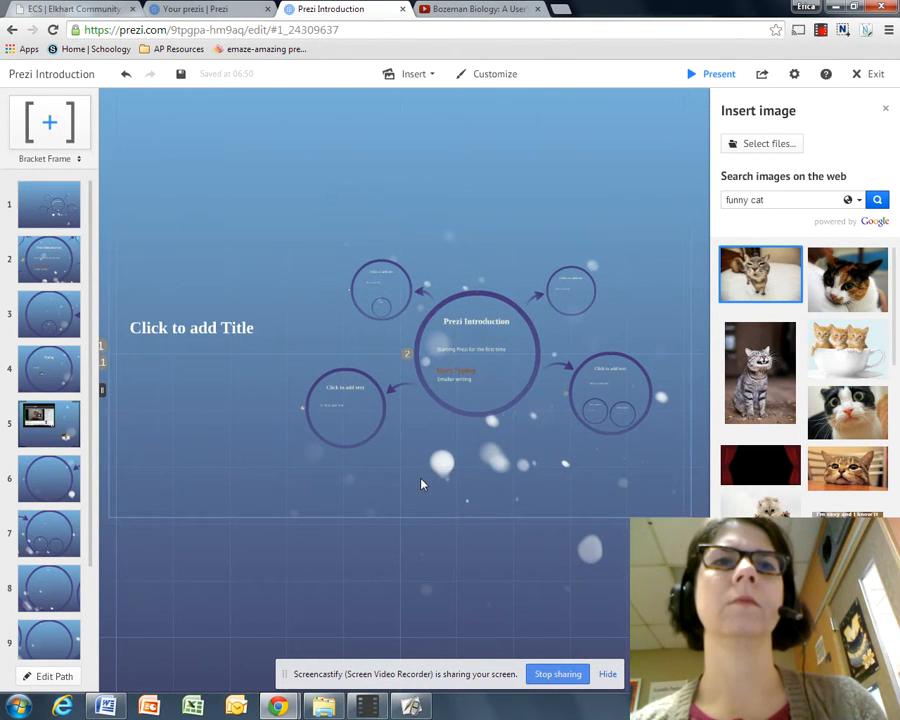
pyautogui.click(421, 484)
pyautogui.scroll(3, 411, 463)
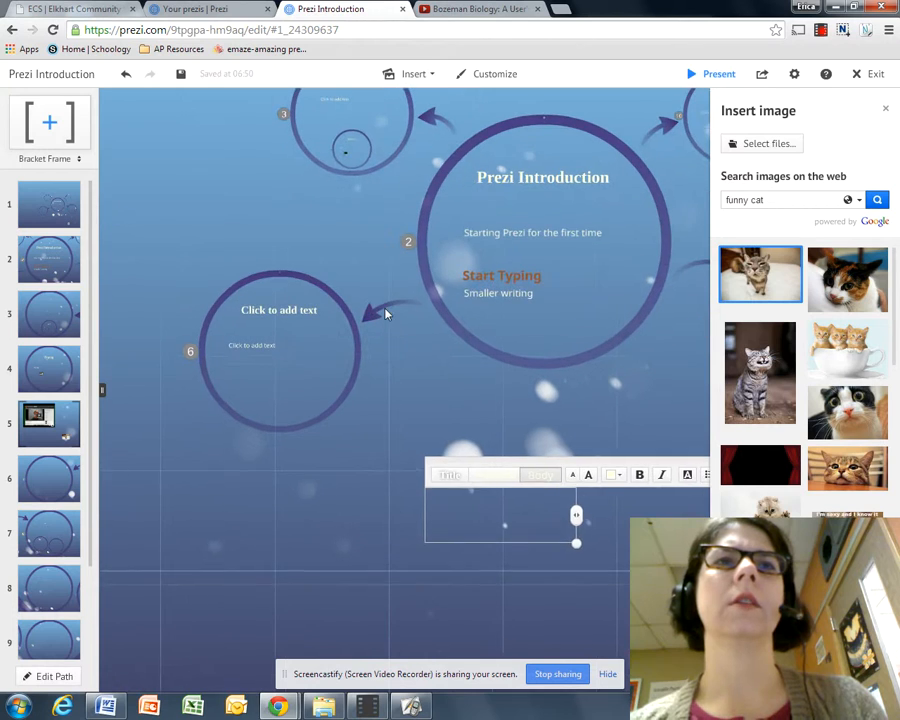
pyautogui.click(386, 314)
pyautogui.moveTo(367, 320); pyautogui.dragTo(409, 328)
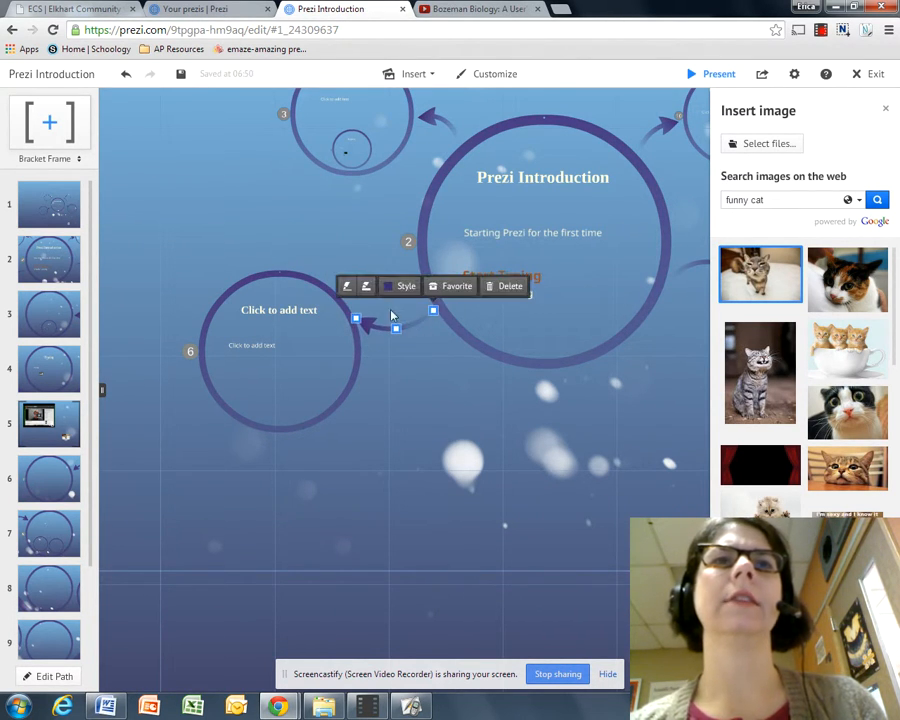
pyautogui.click(428, 412)
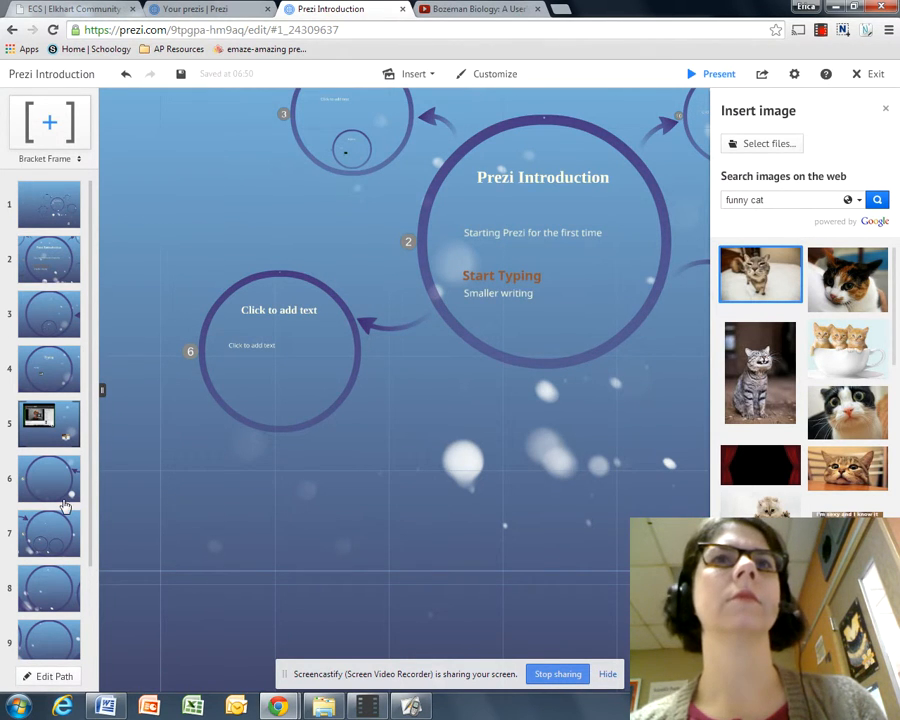
# Zoom to the circle frame 10 and import the PowerPoint file "Mutations 2014.pptx" from the Mutations folder under Semester 2
pyautogui.scroll(-3, 273, 536)
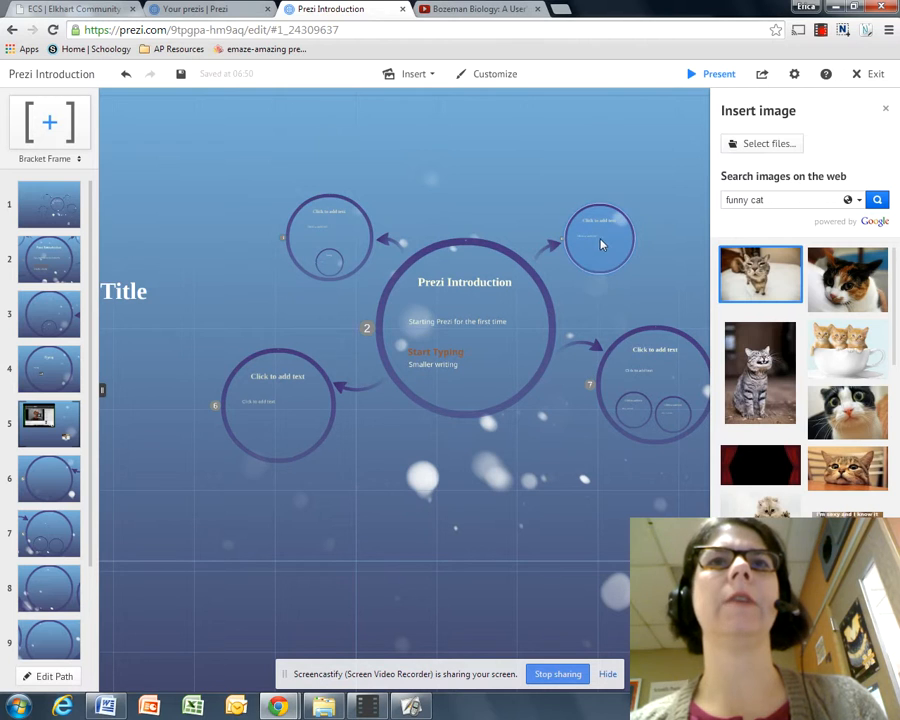
pyautogui.click(600, 249)
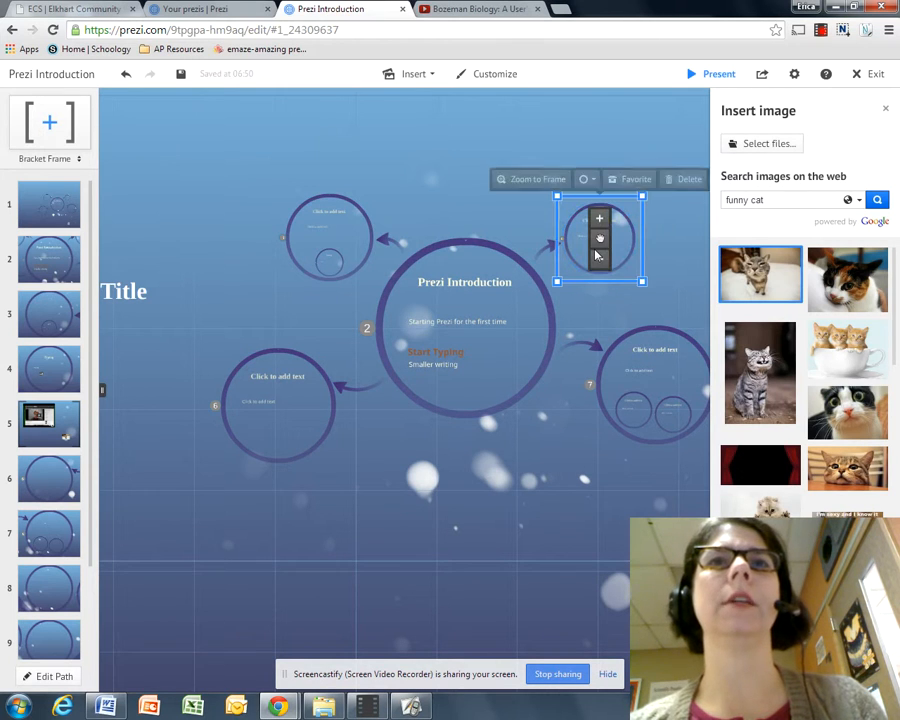
pyautogui.click(512, 186)
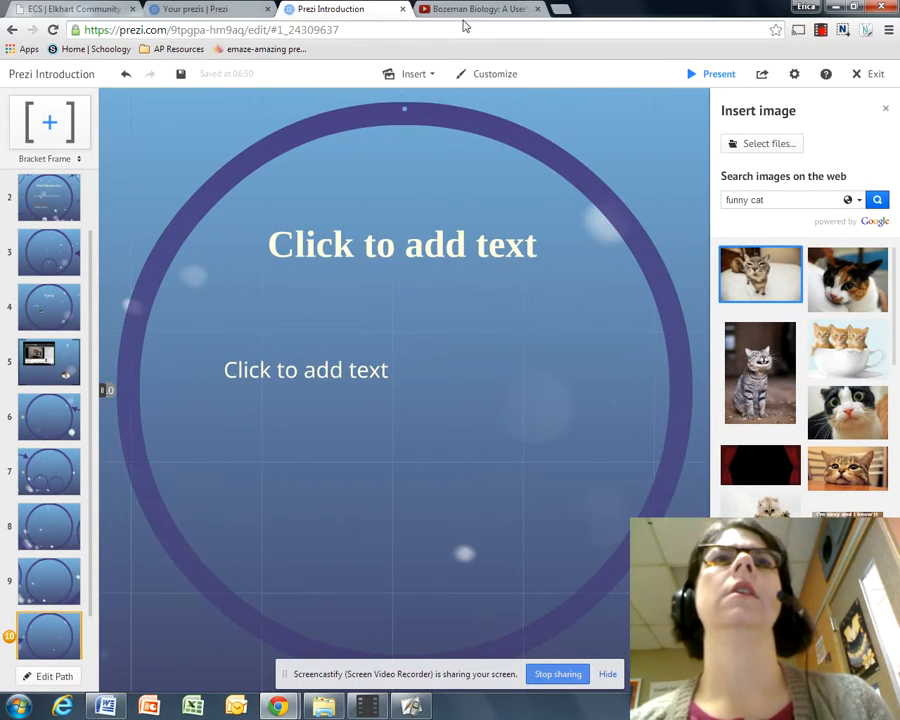
pyautogui.click(441, 78)
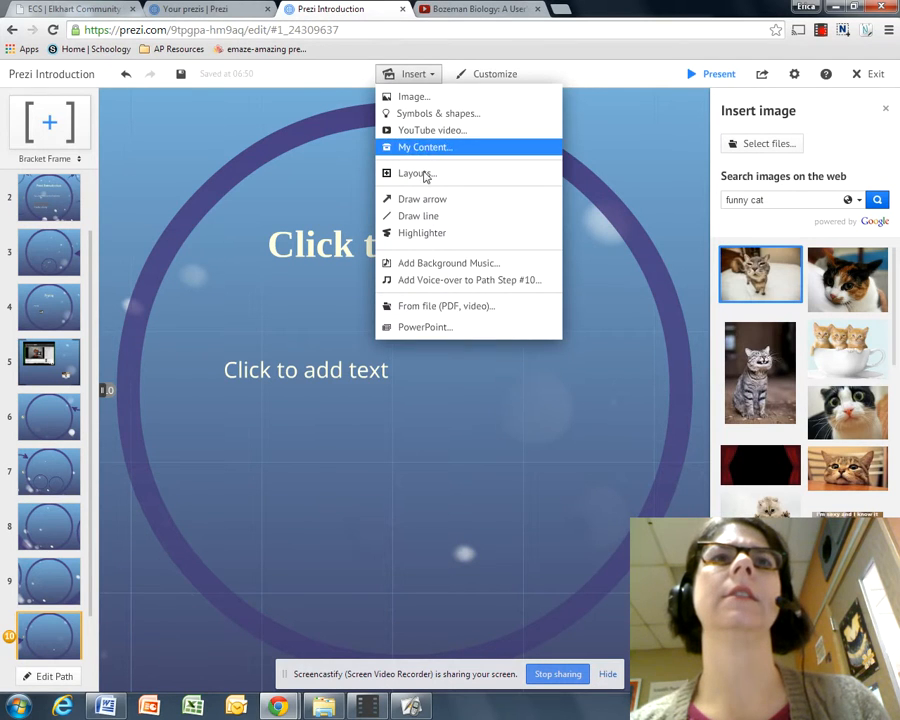
pyautogui.click(425, 326)
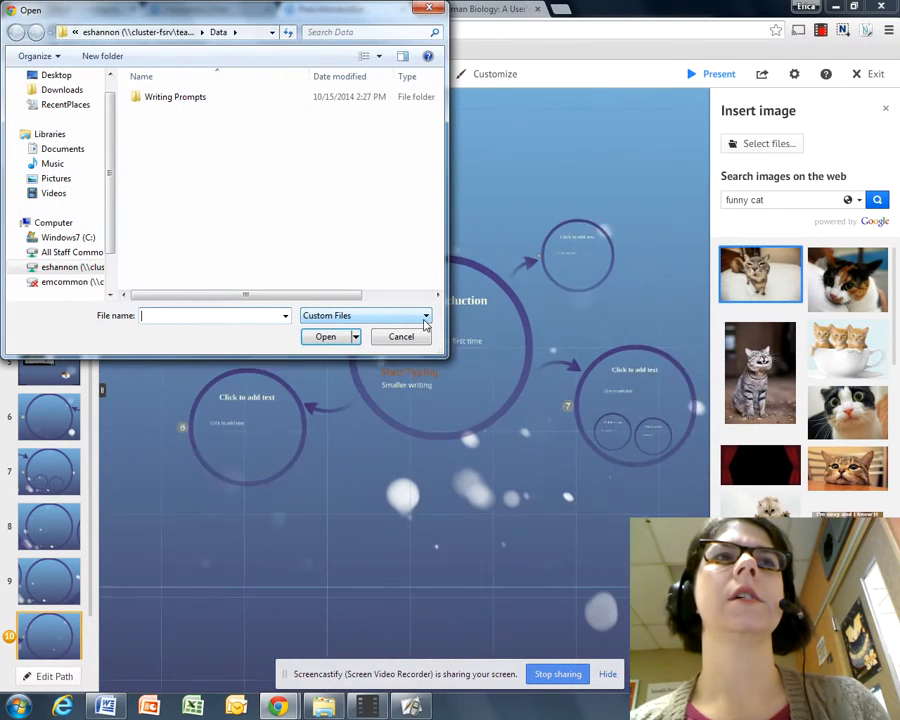
pyautogui.click(72, 267)
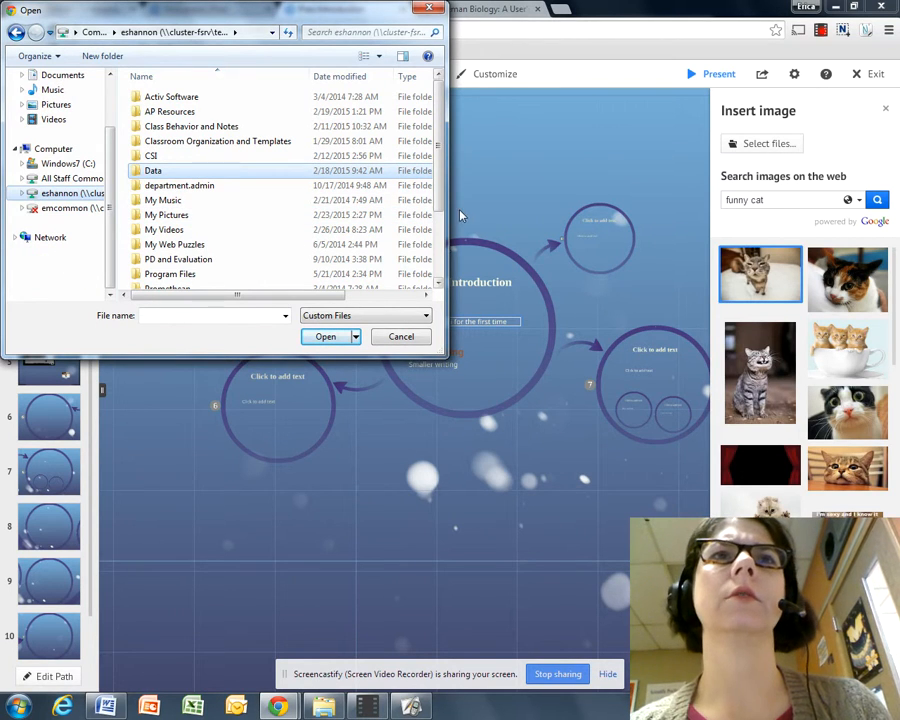
pyautogui.scroll(-2, 306, 200)
pyautogui.doubleClick(305, 222)
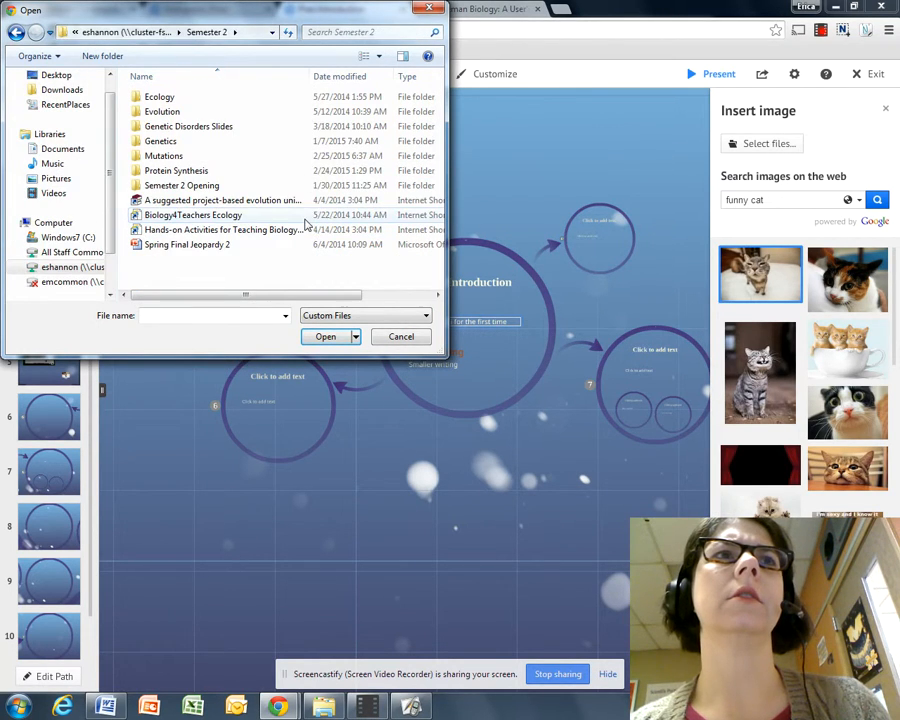
pyautogui.doubleClick(170, 157)
pyautogui.click(181, 103)
pyautogui.doubleClick(181, 103)
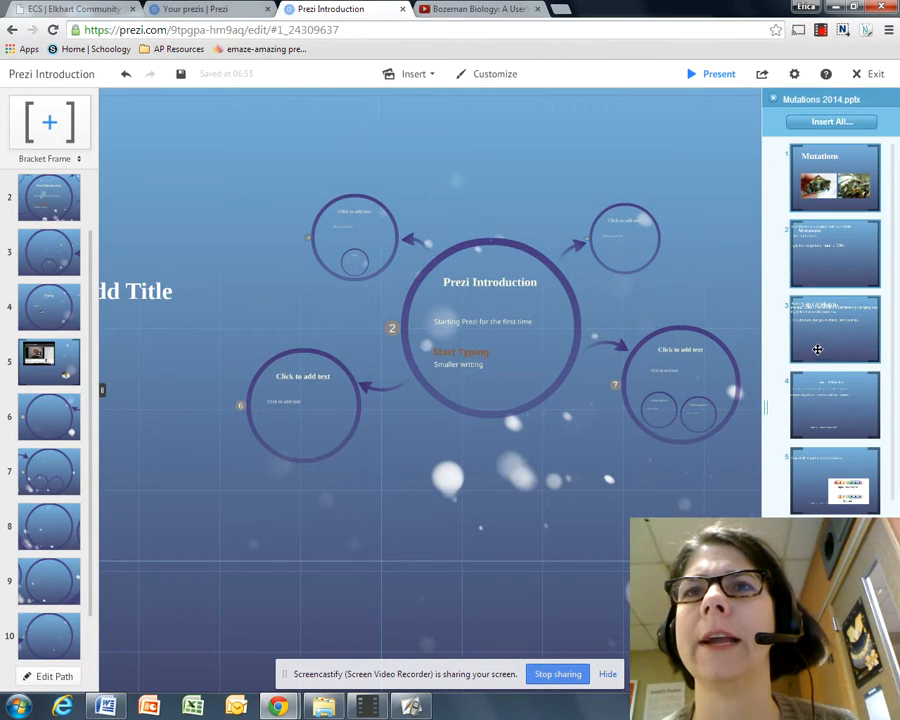
# Place the first three slides of the imported presentation inside circle frame 10, accept the placement and zoom to that frame
pyautogui.moveTo(840, 279); pyautogui.dragTo(617, 250)
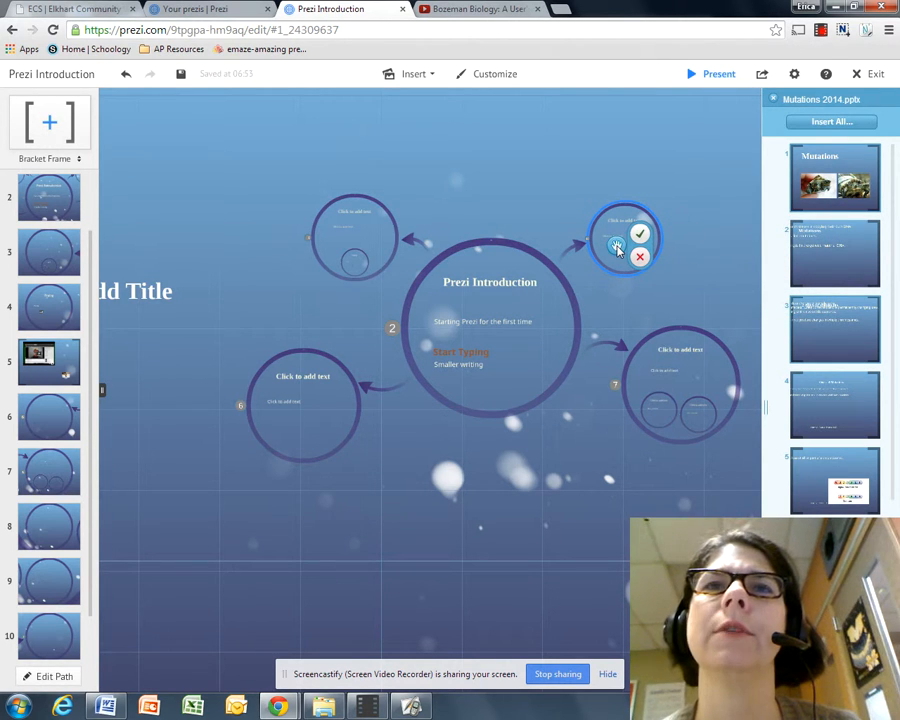
pyautogui.click(639, 241)
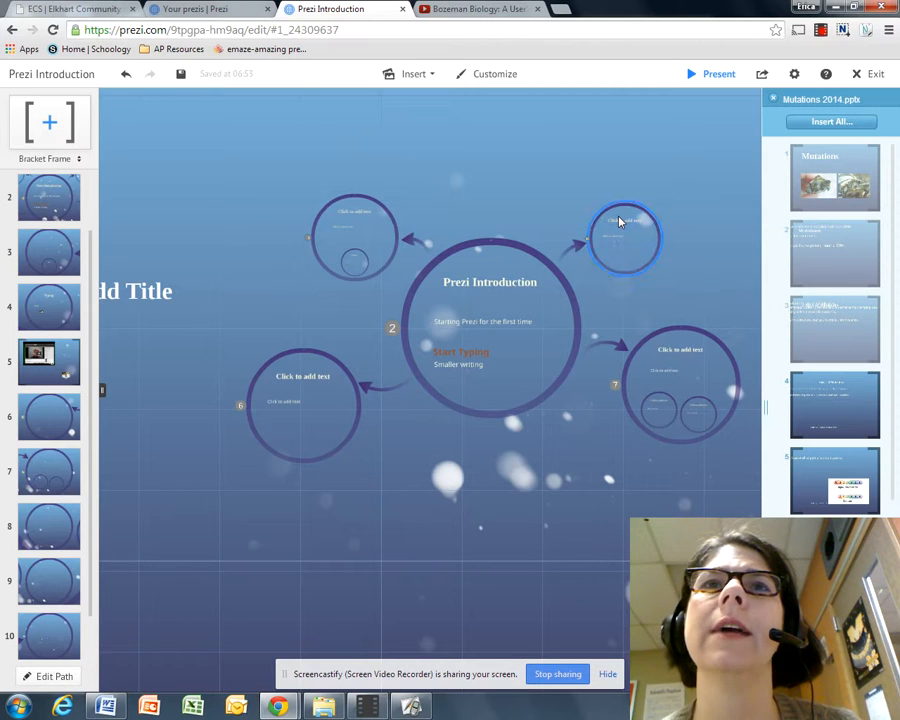
pyautogui.click(619, 222)
pyautogui.click(573, 195)
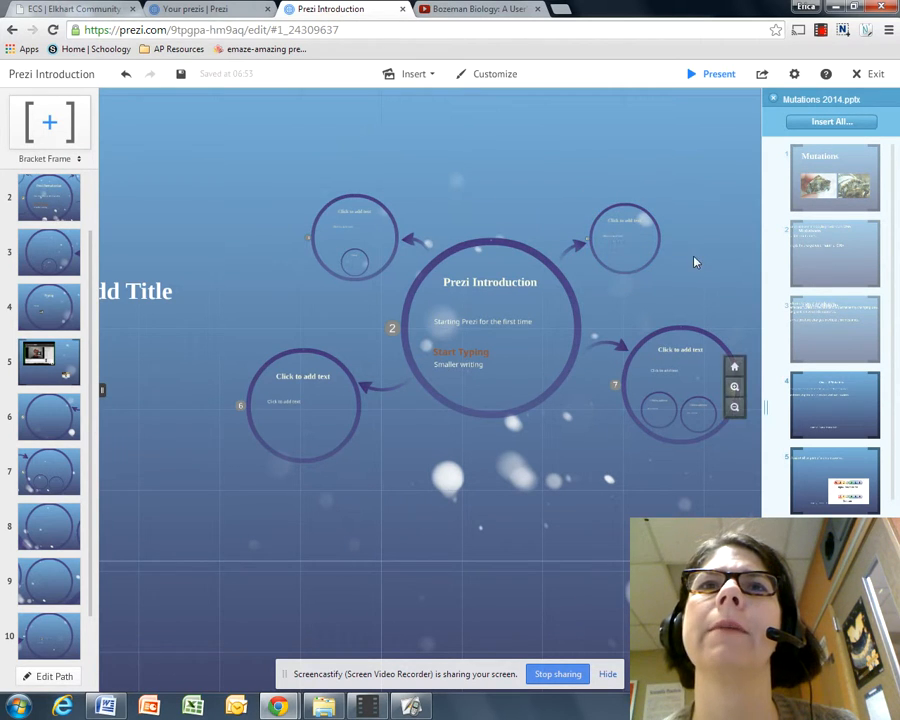
pyautogui.click(637, 243)
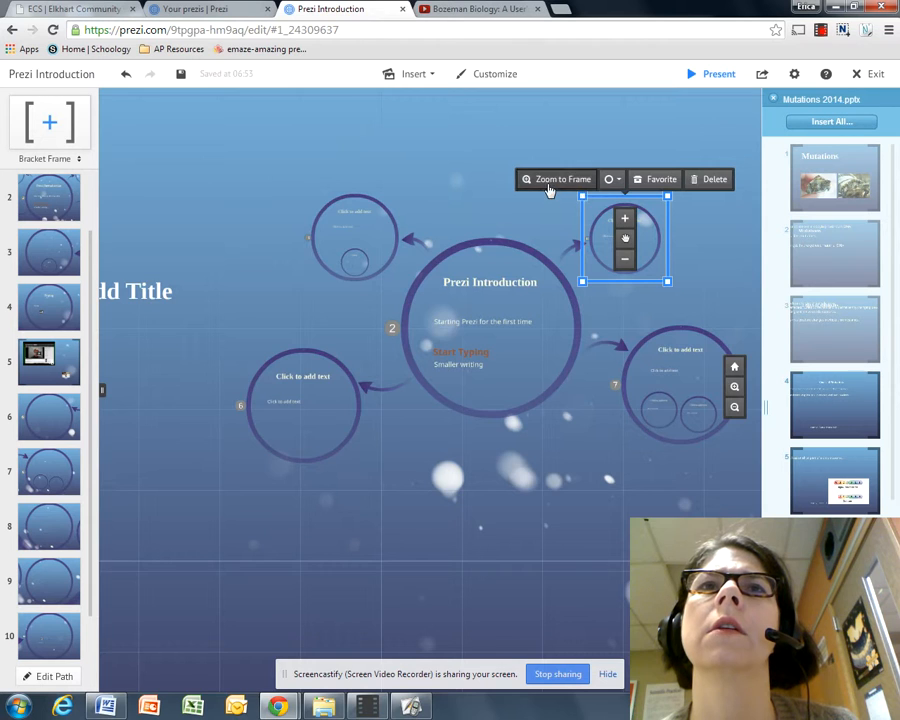
pyautogui.click(556, 179)
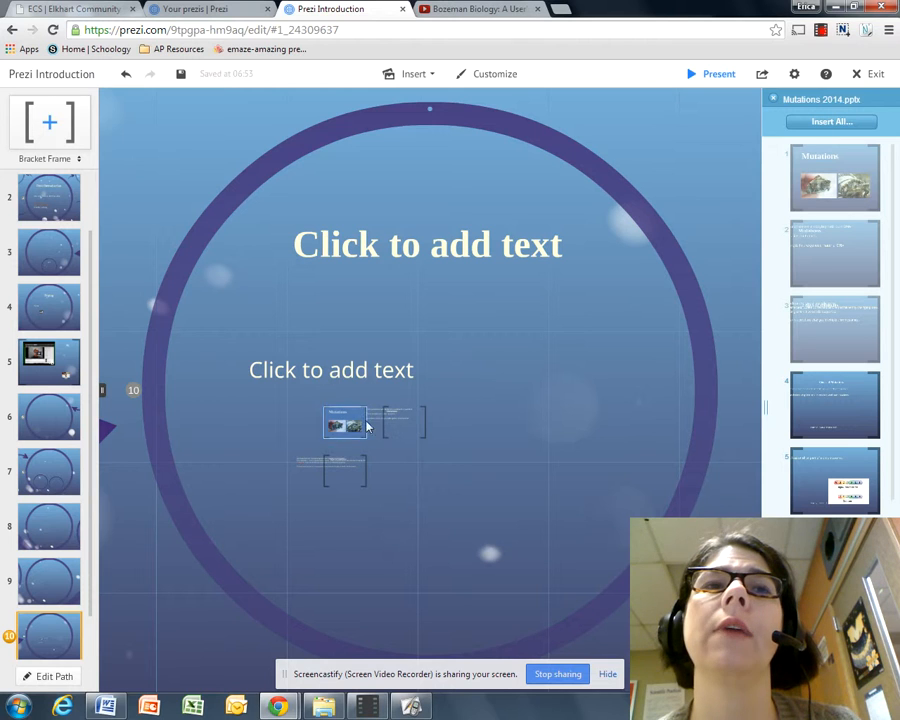
# Zoom to the second inserted slide's bracket frame and bring its full body text and frame into view
pyautogui.click(397, 428)
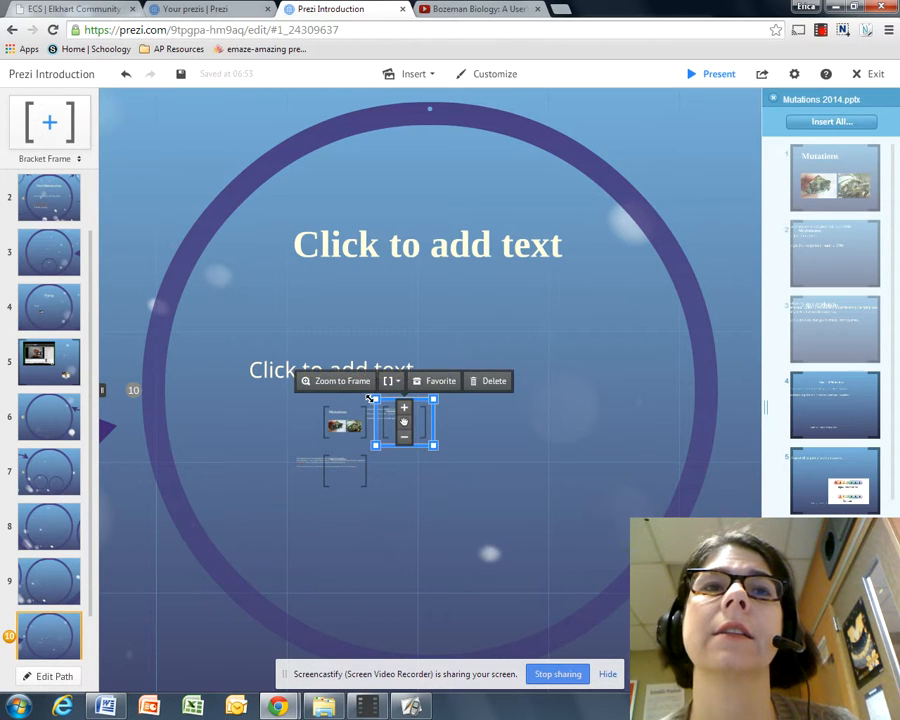
pyautogui.click(340, 389)
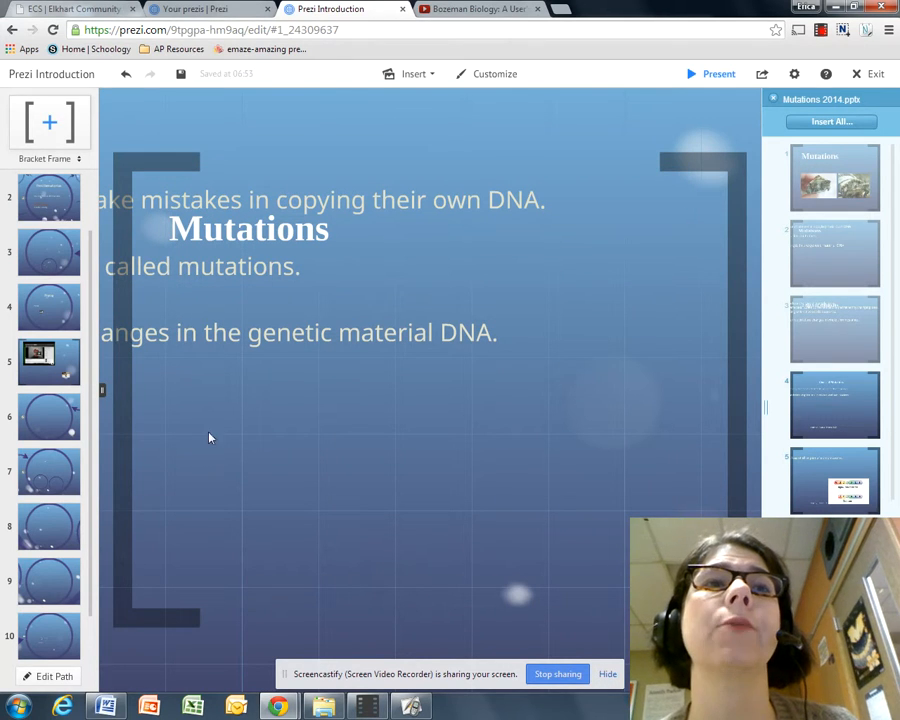
pyautogui.moveTo(255, 348); pyautogui.dragTo(311, 377)
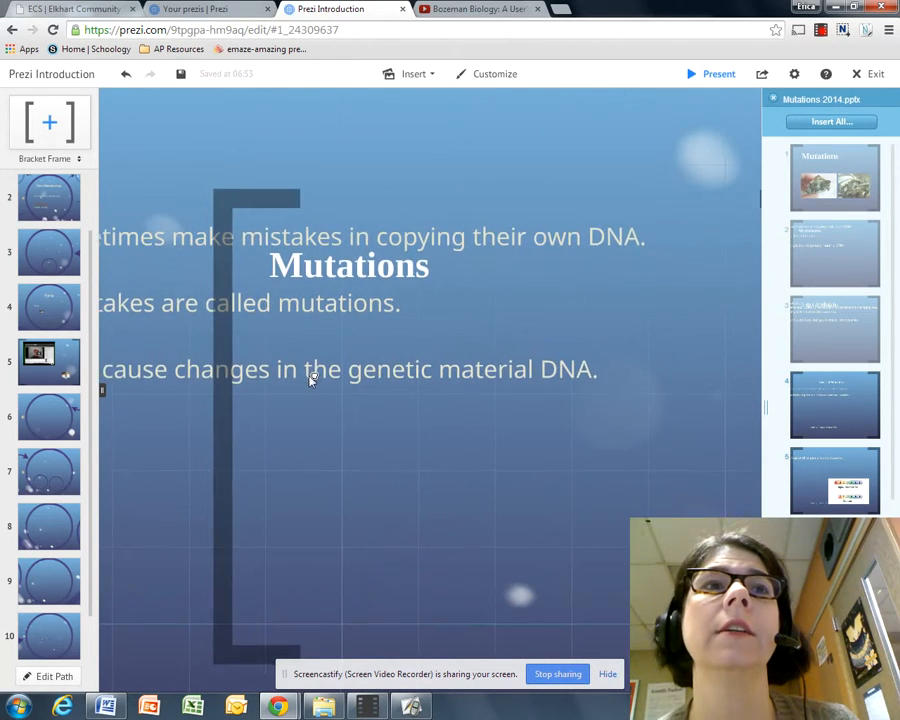
pyautogui.click(258, 236)
pyautogui.click(118, 243)
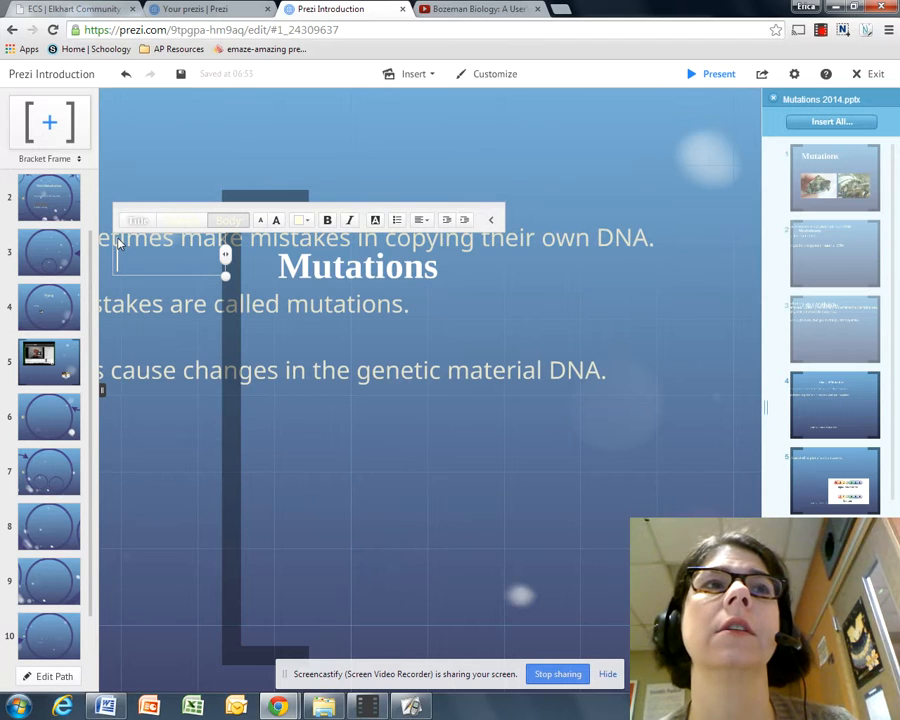
pyautogui.click(292, 377)
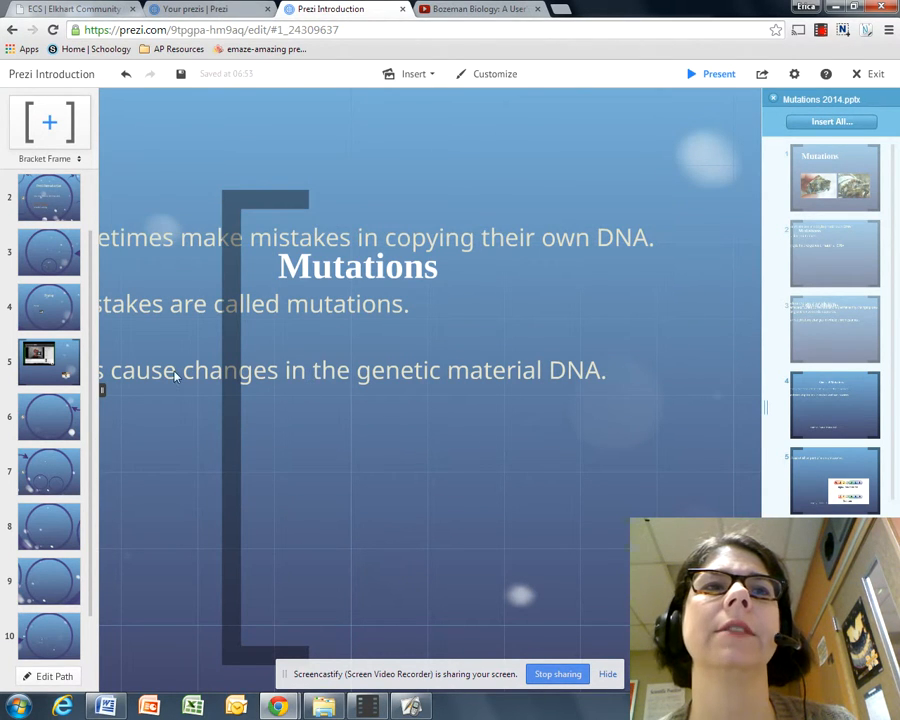
pyautogui.click(173, 370)
pyautogui.scroll(-1, 173, 368)
pyautogui.scroll(-3, 173, 370)
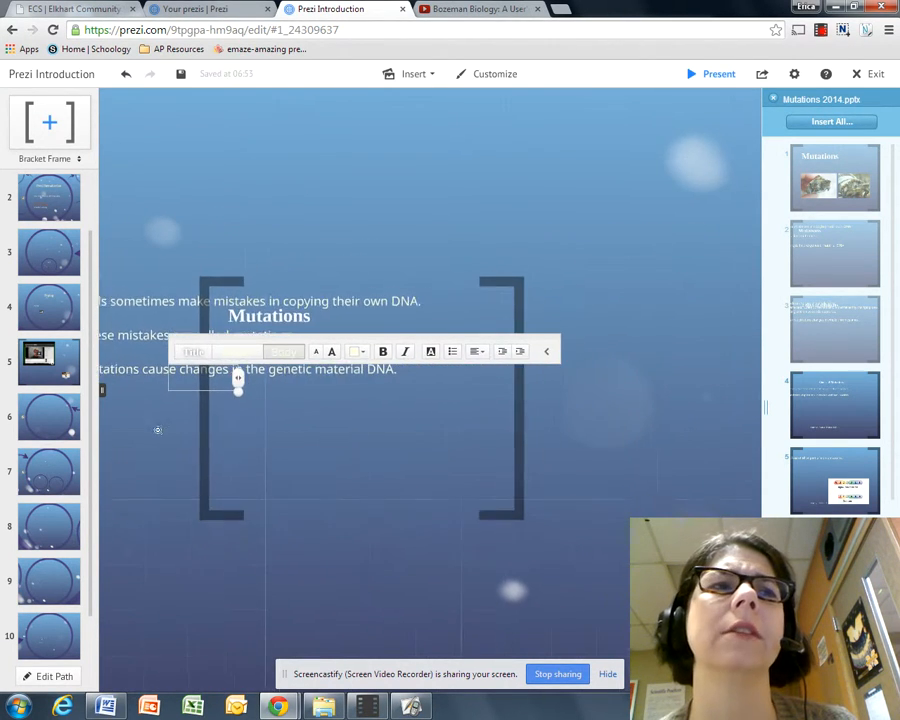
pyautogui.moveTo(166, 434); pyautogui.dragTo(230, 449)
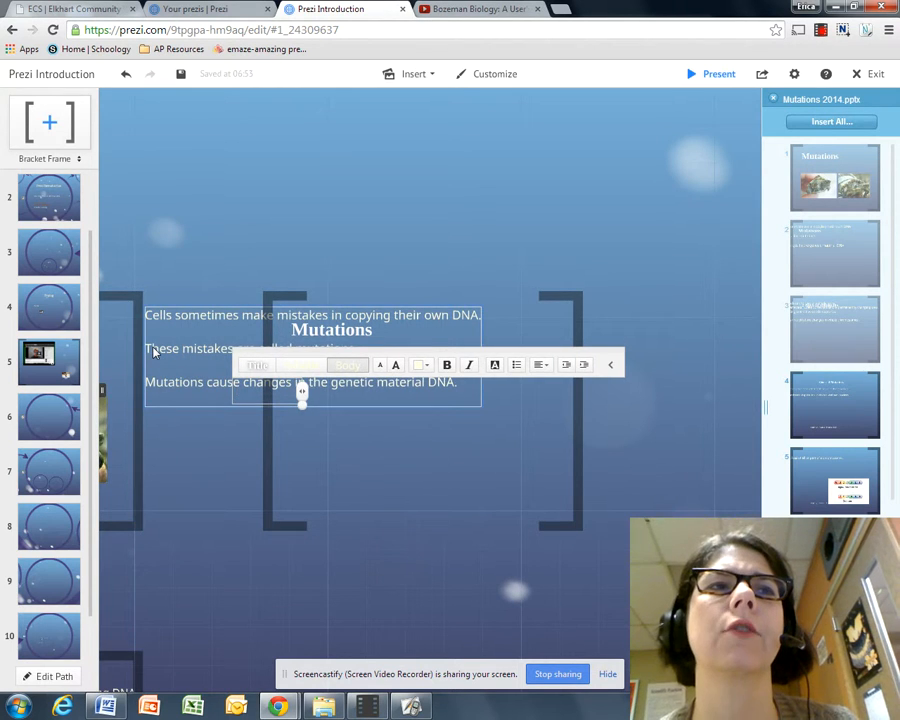
# Move the slide's body text inside the bracket frame beneath the "Mutations" title and scale it down to fit
pyautogui.click(154, 350)
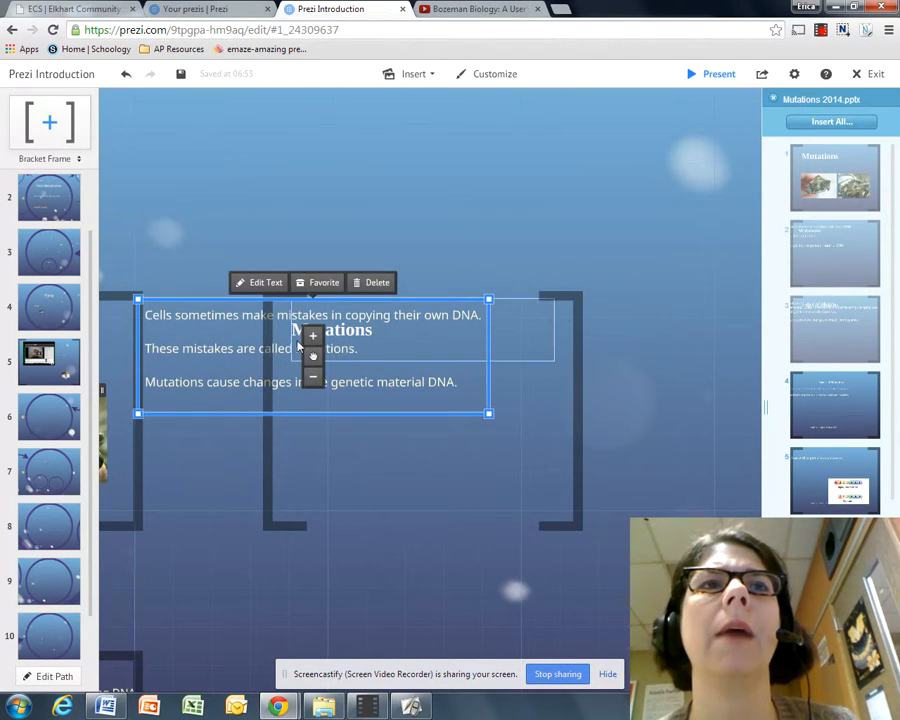
pyautogui.moveTo(311, 360); pyautogui.dragTo(430, 416)
pyautogui.click(431, 432)
pyautogui.click(431, 432)
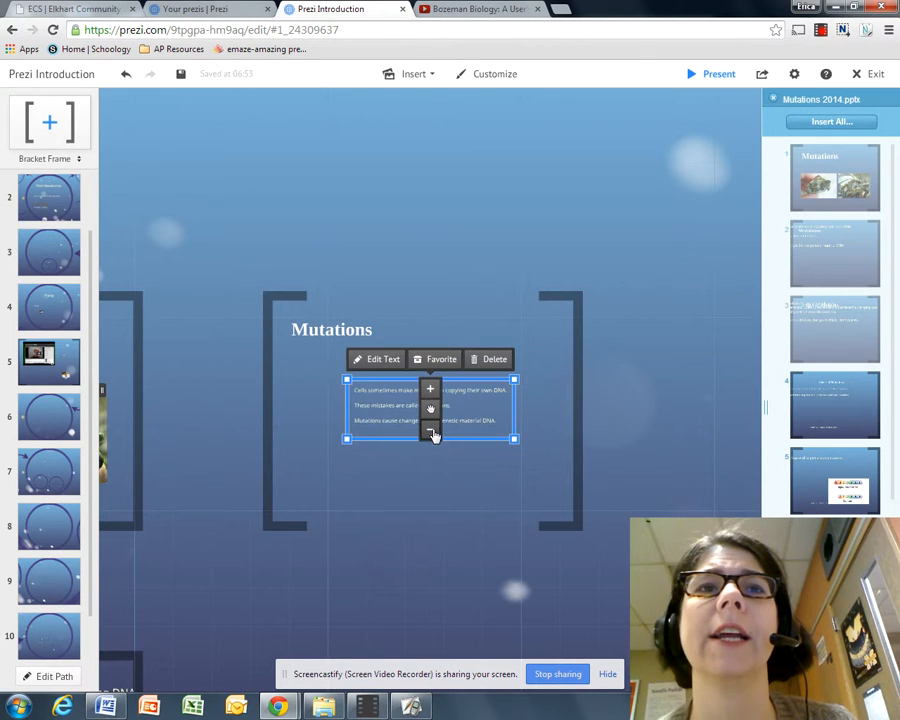
pyautogui.click(428, 388)
pyautogui.doubleClick(438, 414)
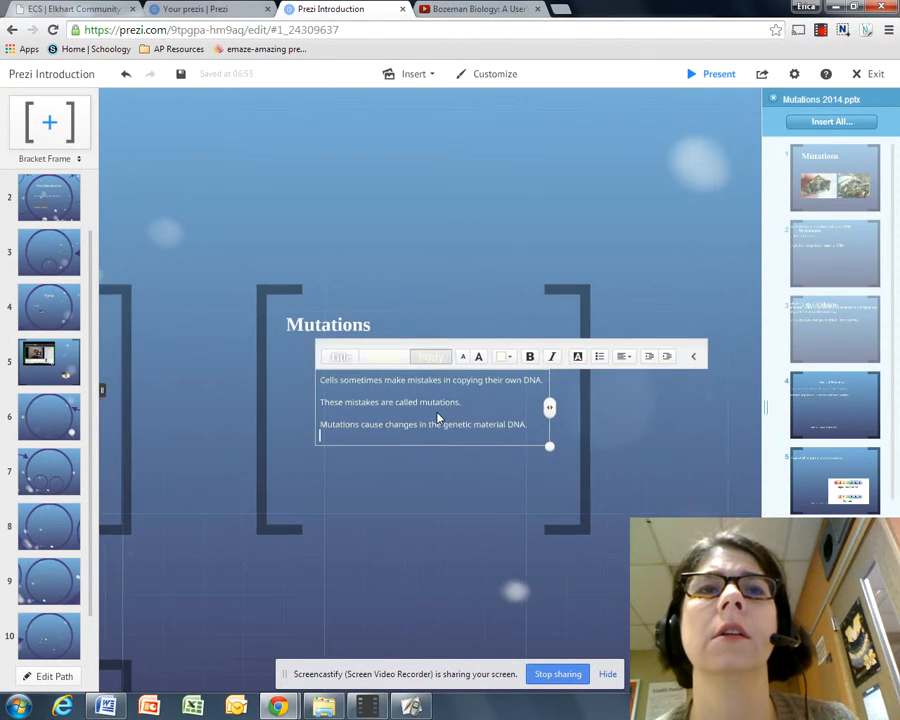
pyautogui.click(355, 461)
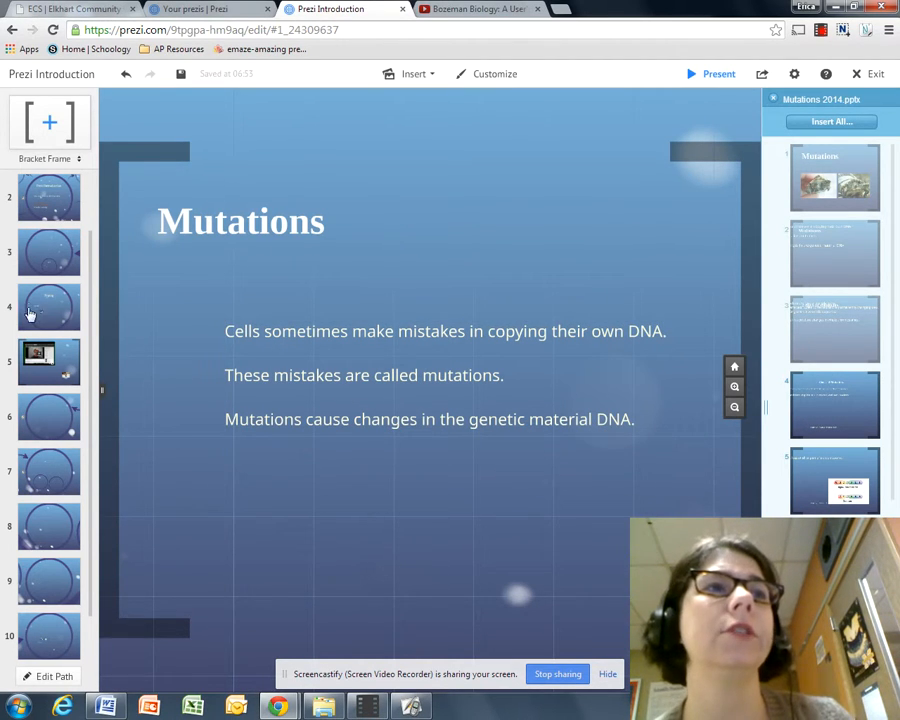
pyautogui.scroll(1, 33, 328)
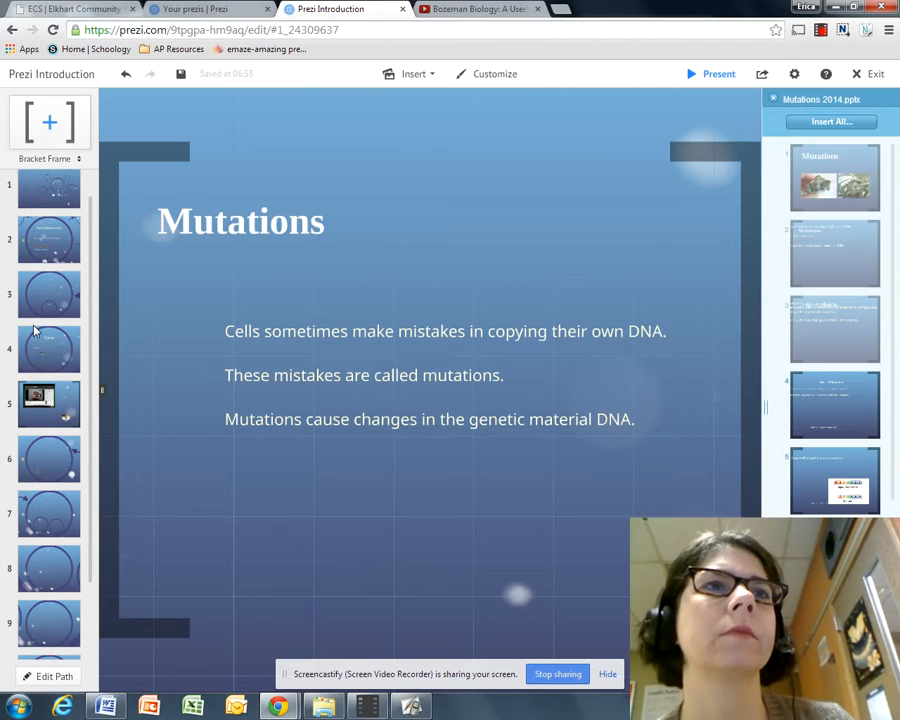
# Zoom out from the second slide's bracket frame and go to circle frame 10 to view the inserted slides together
pyautogui.click(167, 418)
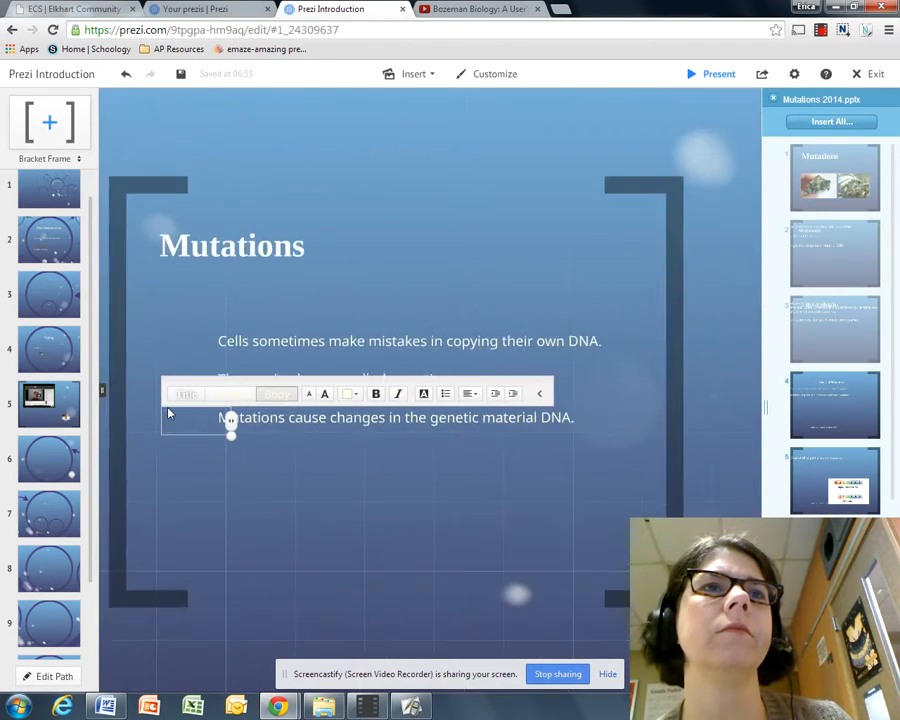
pyautogui.scroll(-5, 168, 413)
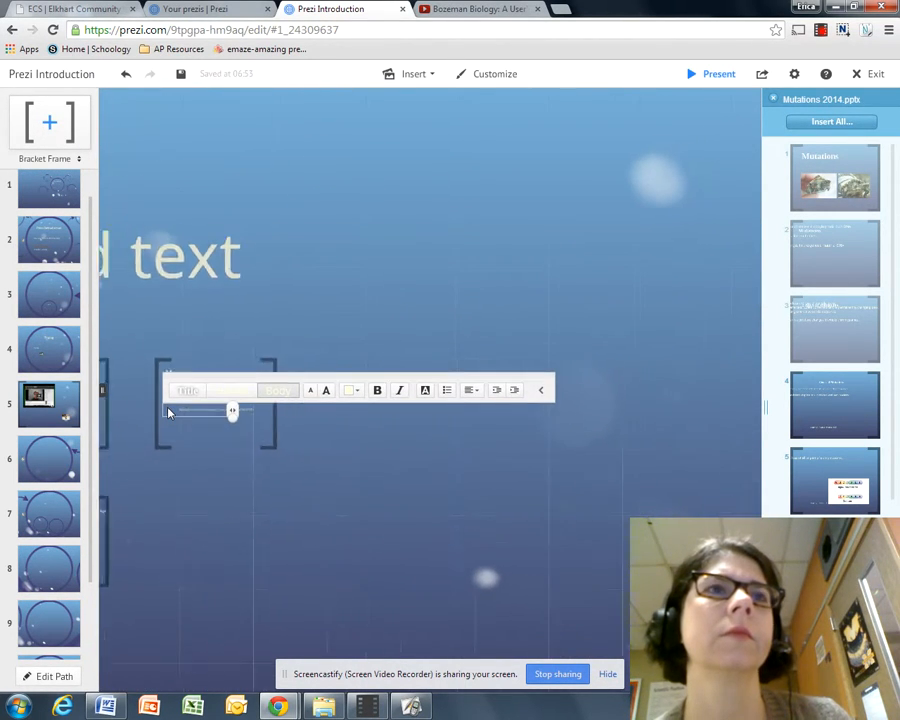
pyautogui.scroll(-3, 168, 413)
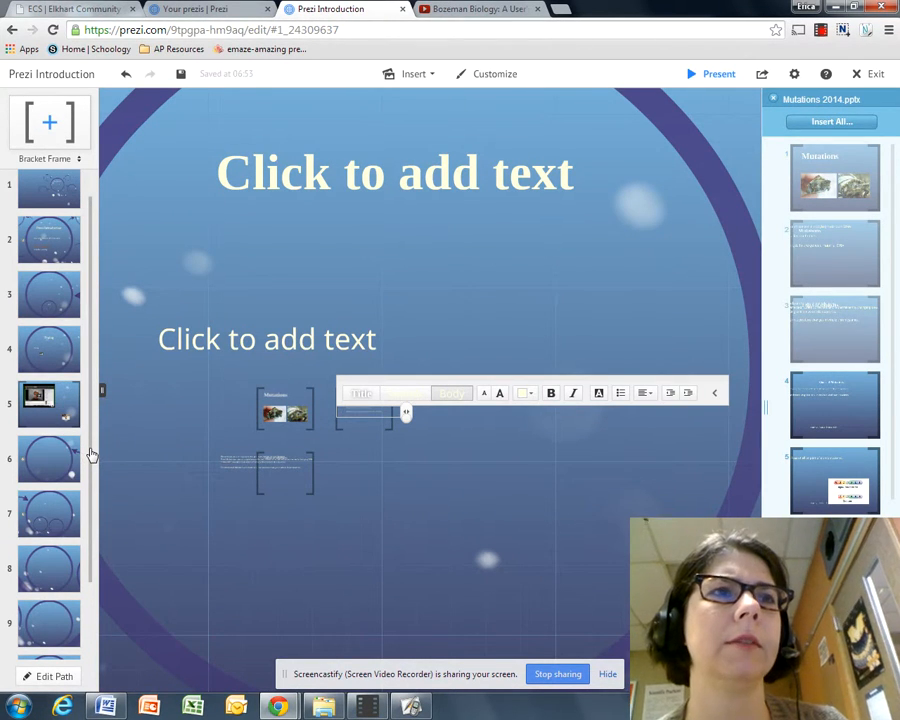
pyautogui.scroll(-1, 90, 455)
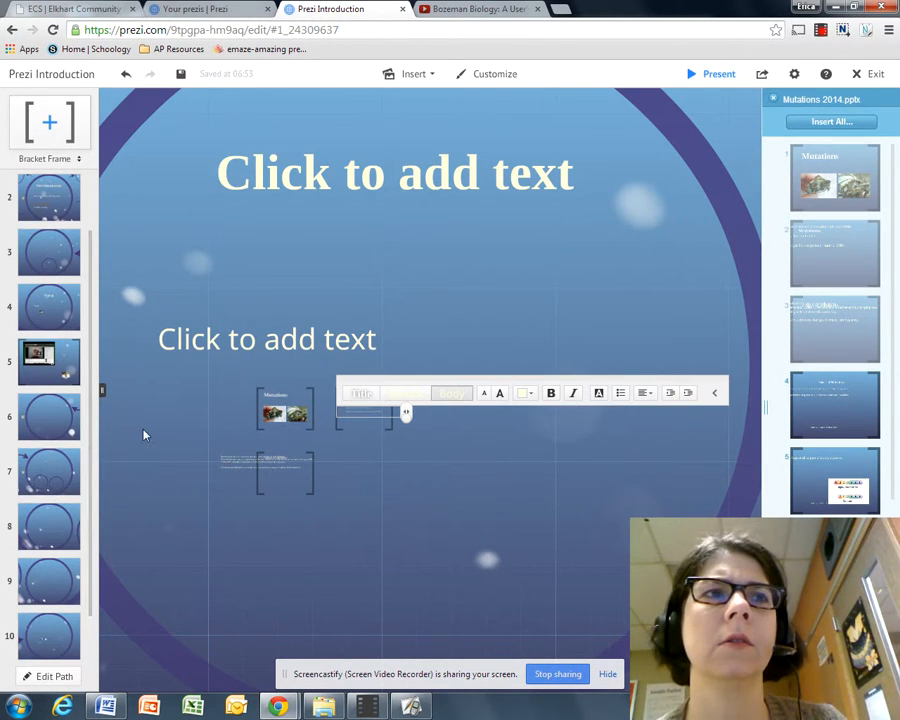
pyautogui.scroll(-4, 128, 446)
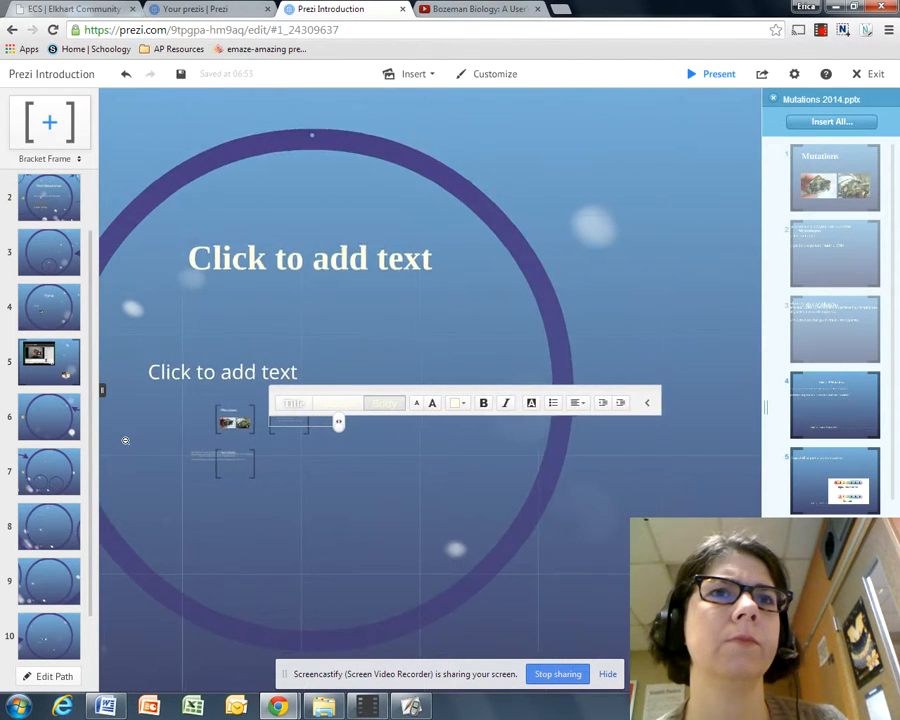
pyautogui.moveTo(132, 292); pyautogui.dragTo(182, 300)
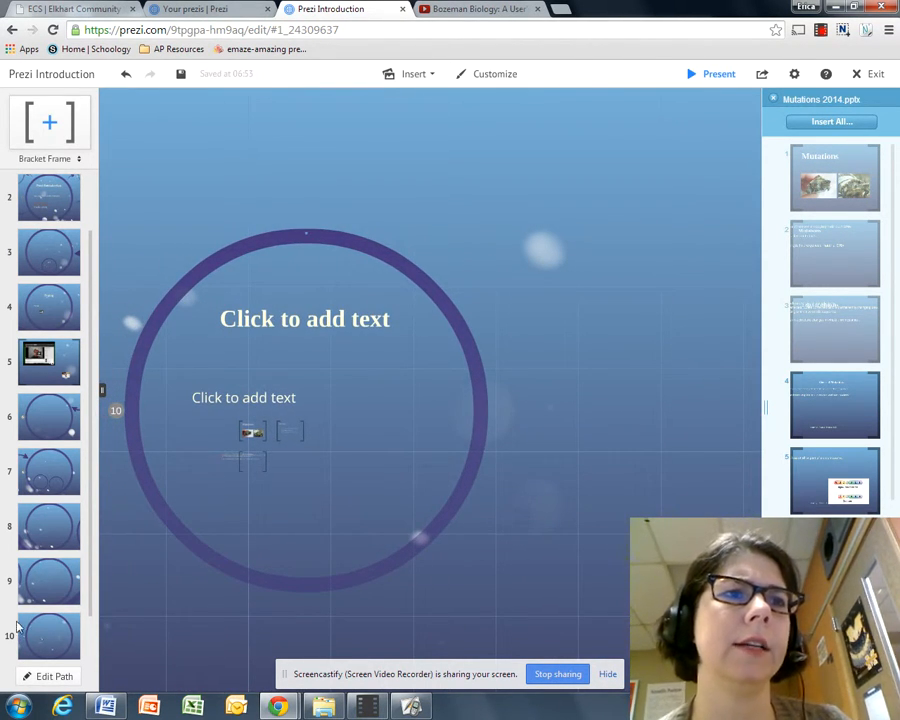
pyautogui.click(56, 636)
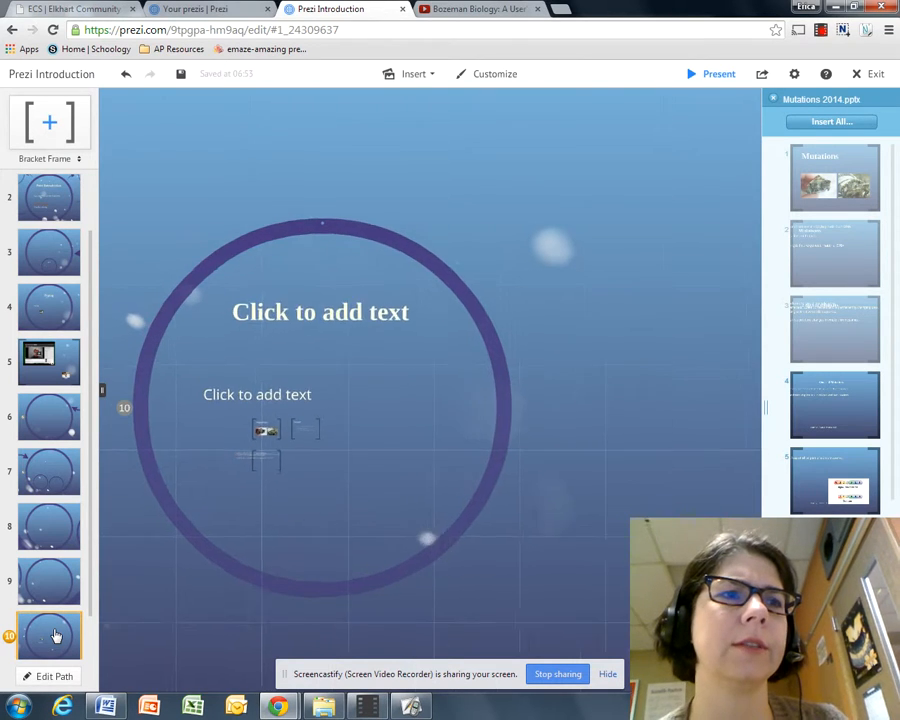